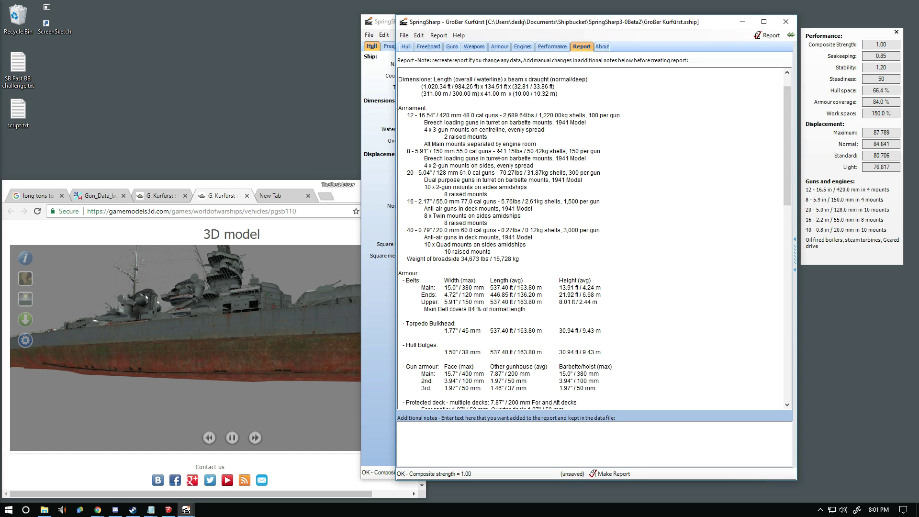
Step: Examine the hull, freeboard, guns and weapons data of the Großer Kurfürst design
left_click(407, 48)
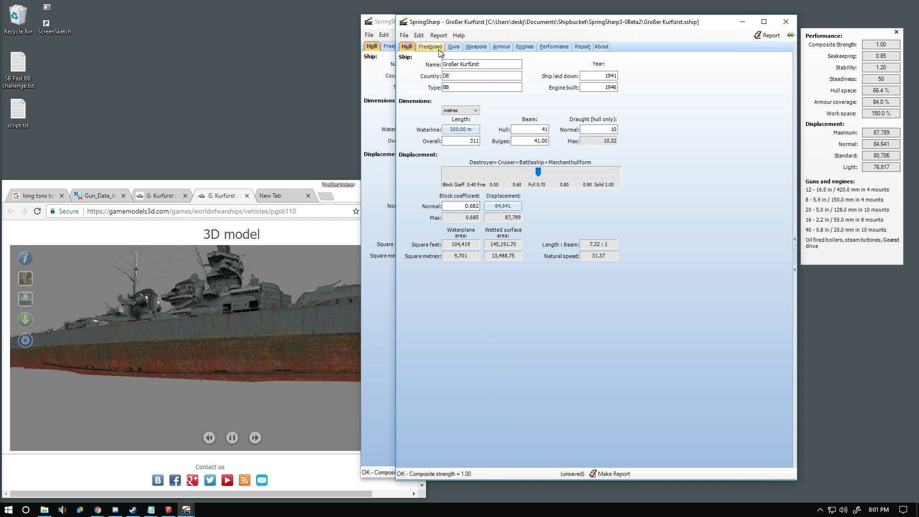
left_click_drag(528, 22, 521, 25)
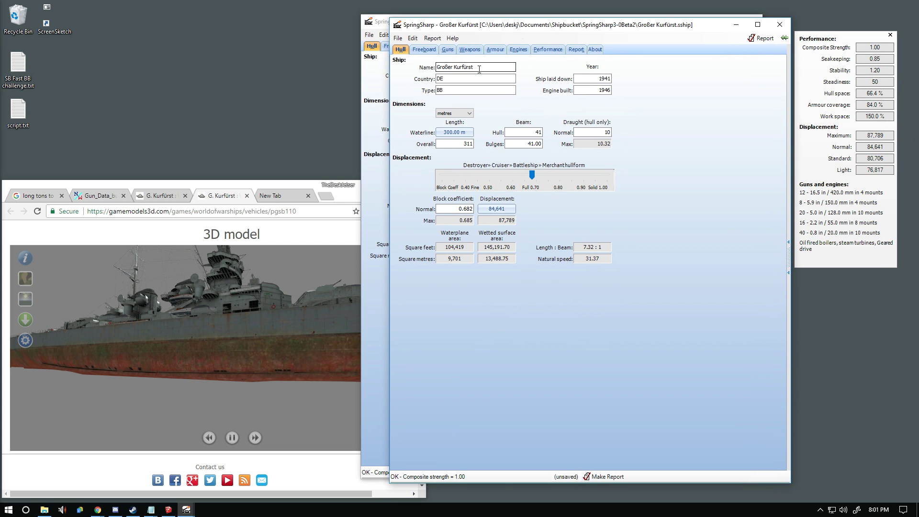
left_click(479, 69)
key("Home")
key("Right")
key("Right")
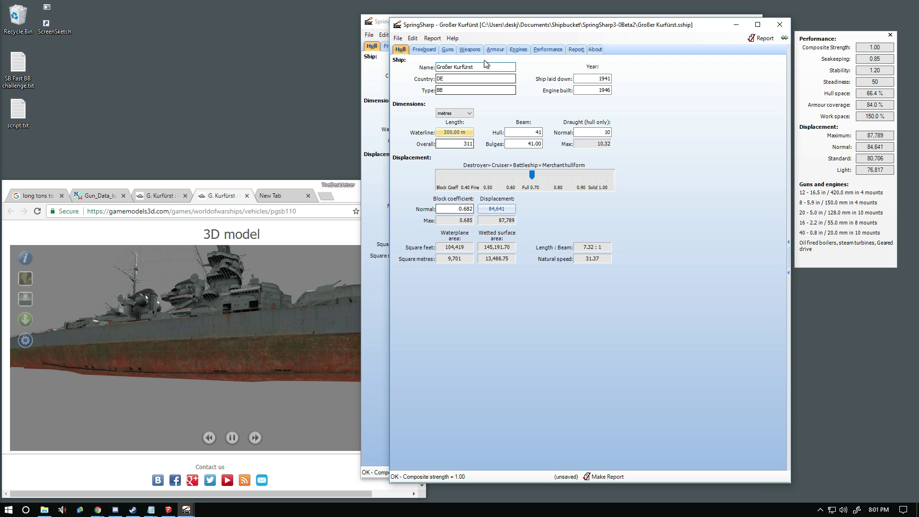
left_click(436, 51)
left_click(452, 52)
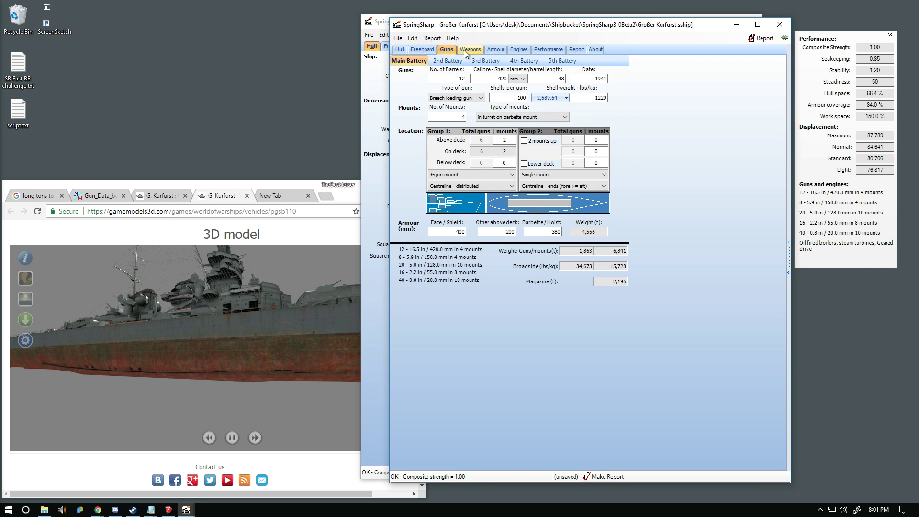
left_click(471, 52)
Step: Glance at the battleship model in SketchUp and review the Großer Kurfürst's armour, engines, performance and full report
left_click(169, 510)
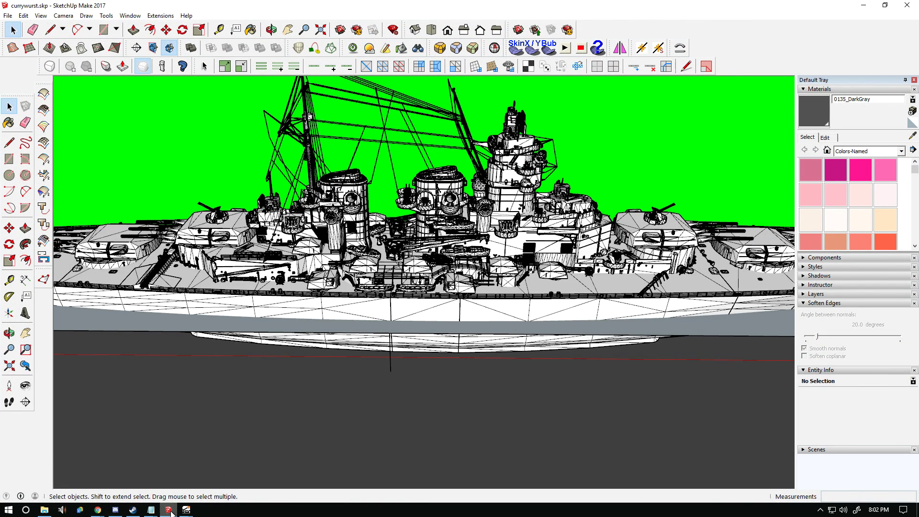
left_click(168, 510)
left_click(494, 49)
left_click(517, 50)
left_click(547, 49)
left_click(586, 50)
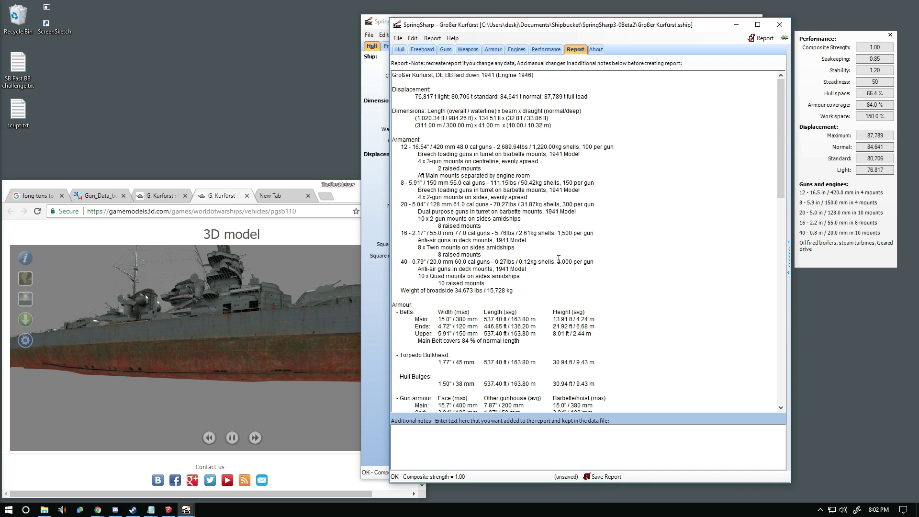
scroll(559, 258, "down", 20)
scroll(556, 261, "up", 20)
Step: Switch to the blank, untitled ship design and set its dimension units to metres
left_click(385, 25)
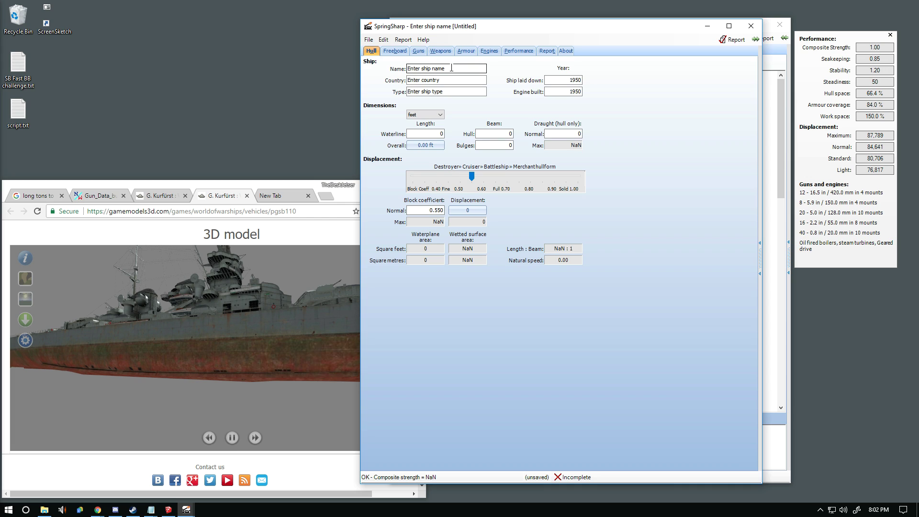
left_click(425, 115)
left_click(418, 125)
left_click(425, 114)
left_click(426, 136)
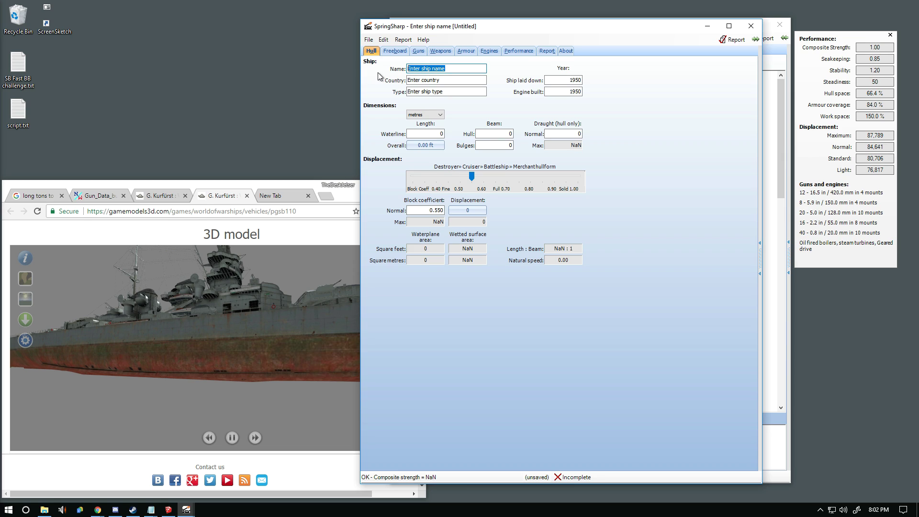
Step: Name the new ship example, with GB as its country and BB as its type
type("example")
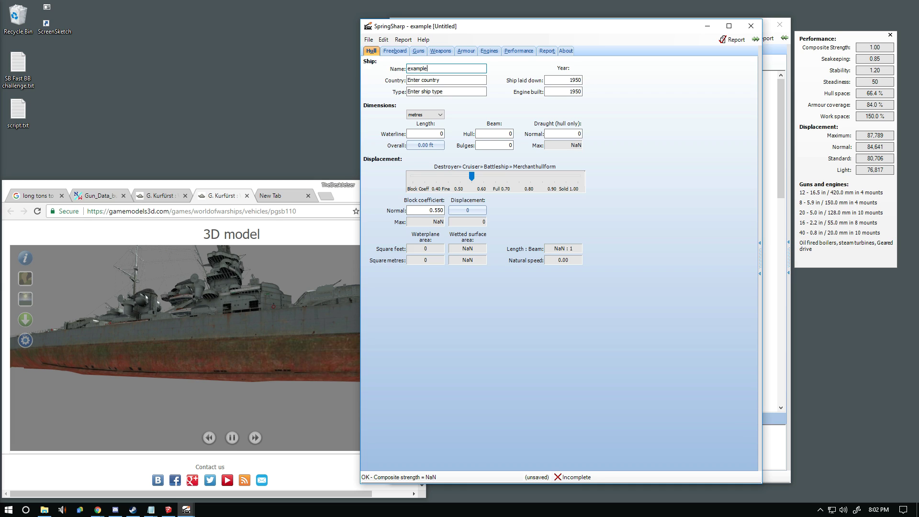
key("Tab")
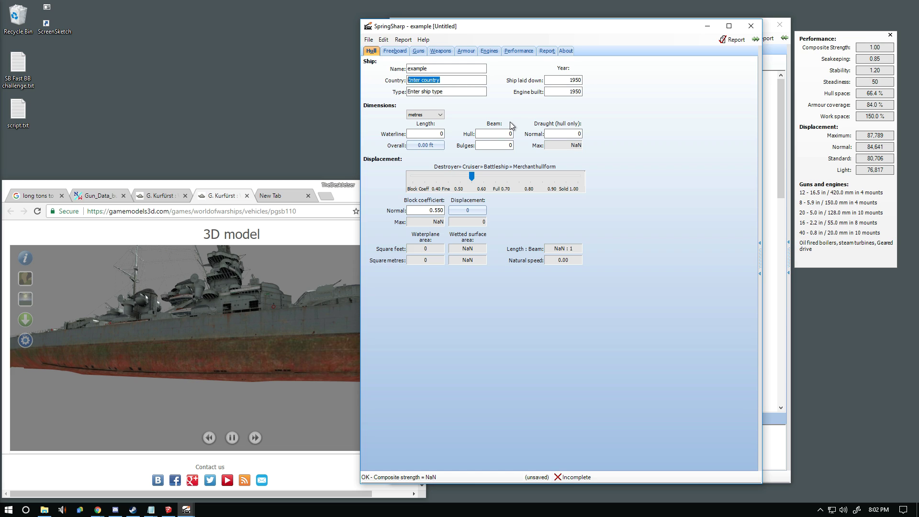
type("GB")
key("Tab")
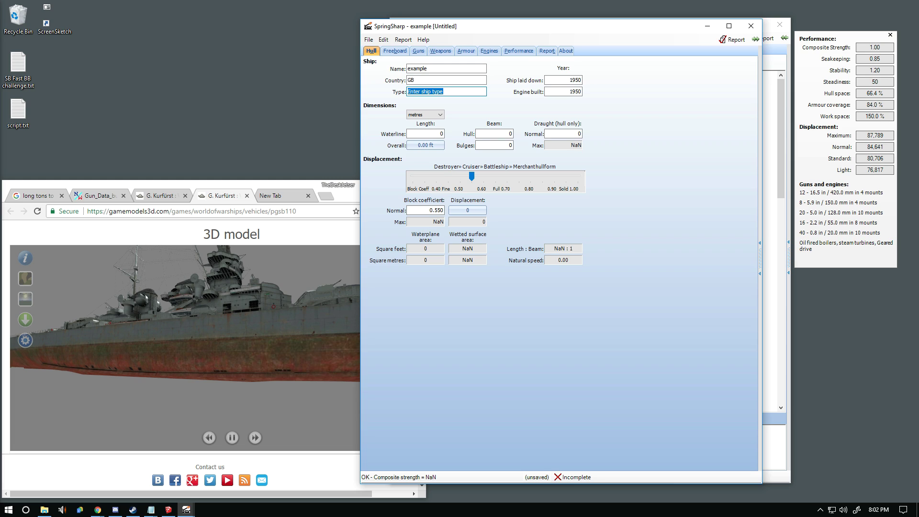
type("BB")
Step: Set the year the ship is laid down to 1940 and the engine build year to 1942
key("Tab")
type("19")
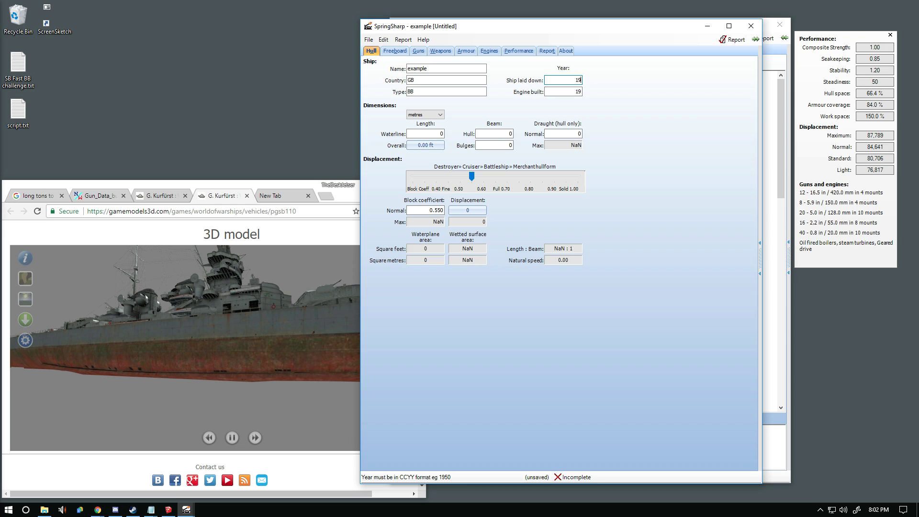
type("40")
double_click(580, 92)
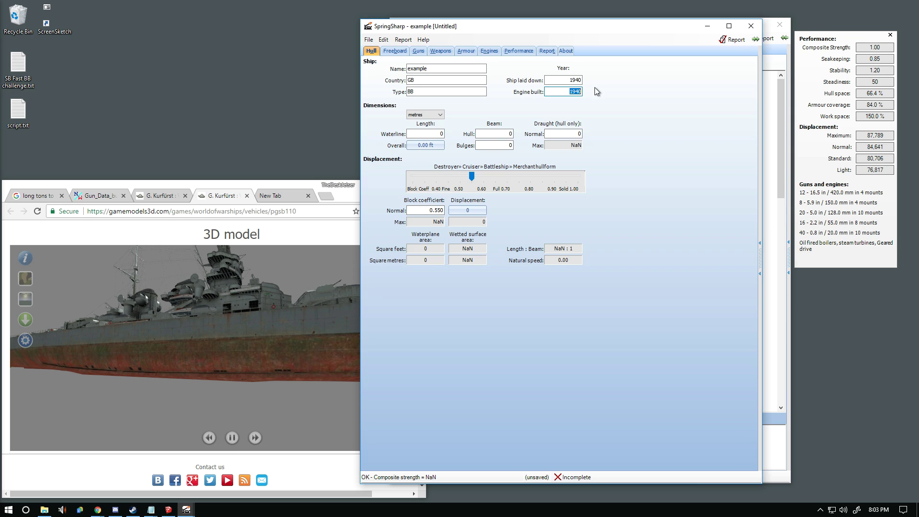
type("1942")
double_click(569, 91)
left_click(569, 90)
mouse_move(569, 90)
left_mouse_down()
mouse_move(590, 92)
mouse_move(579, 80)
left_mouse_up()
Step: Set the waterline length to 190 m and the hull beam to 35 m
left_click(436, 134)
type("190")
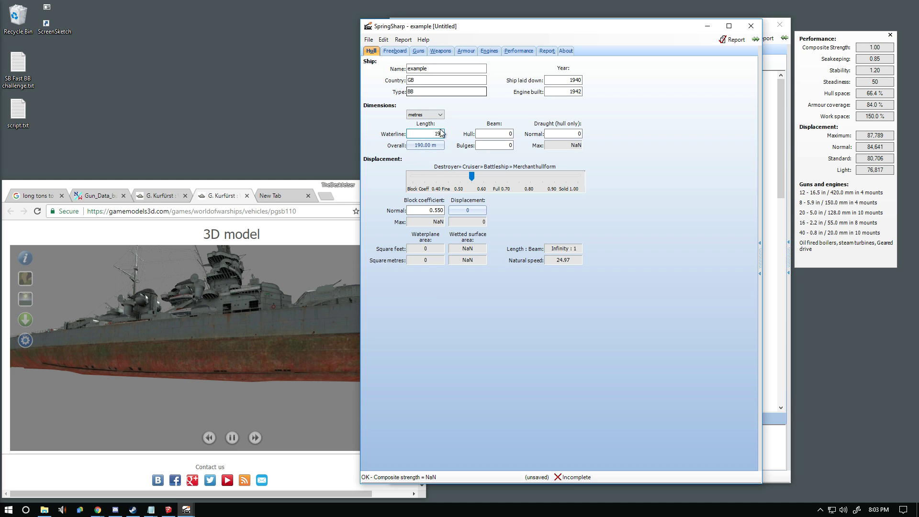
left_click(481, 135)
type("35")
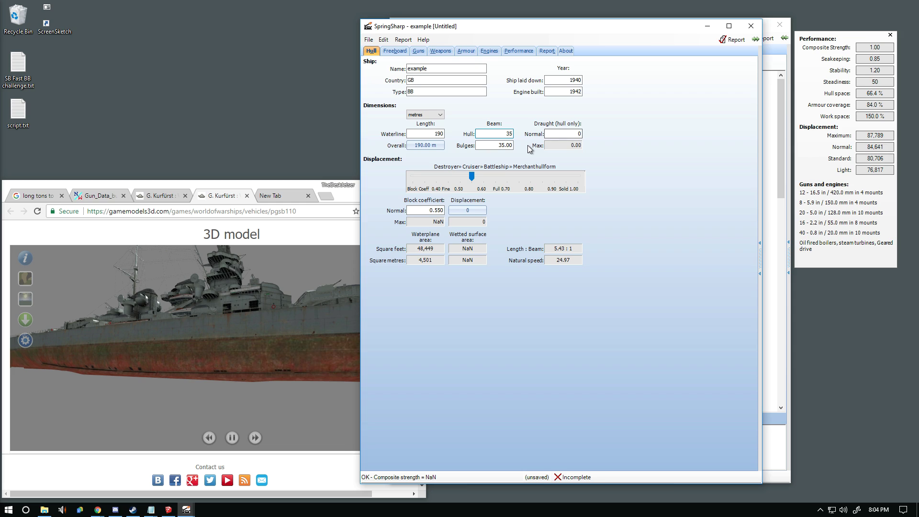
Step: Set the beam over the bulges to 40 m
left_click_drag(509, 145, 471, 148)
left_click(502, 147)
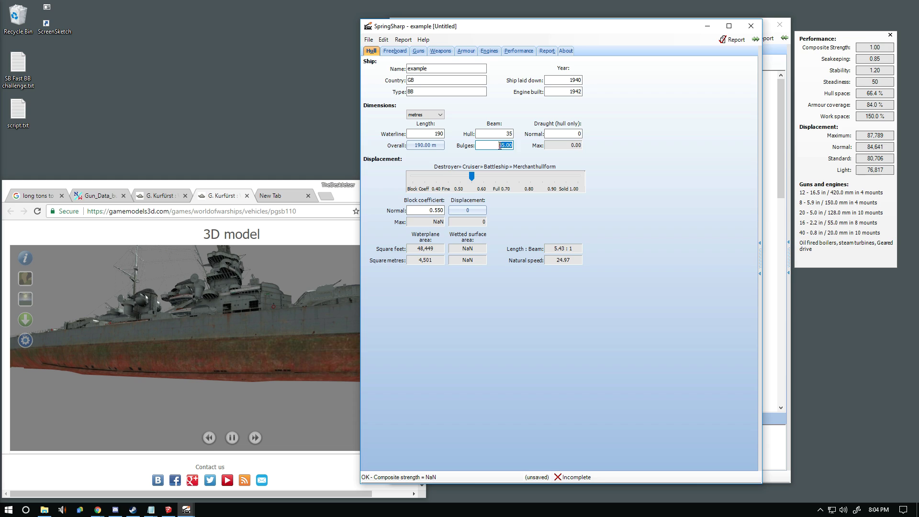
left_click_drag(501, 146, 504, 146)
key("BackSpace")
key("BackSpace")
type("40")
Step: Rotate the 3D battleship model in the browser to examine the shape of its hull sides
left_click(240, 296)
left_click_drag(240, 295, 158, 351)
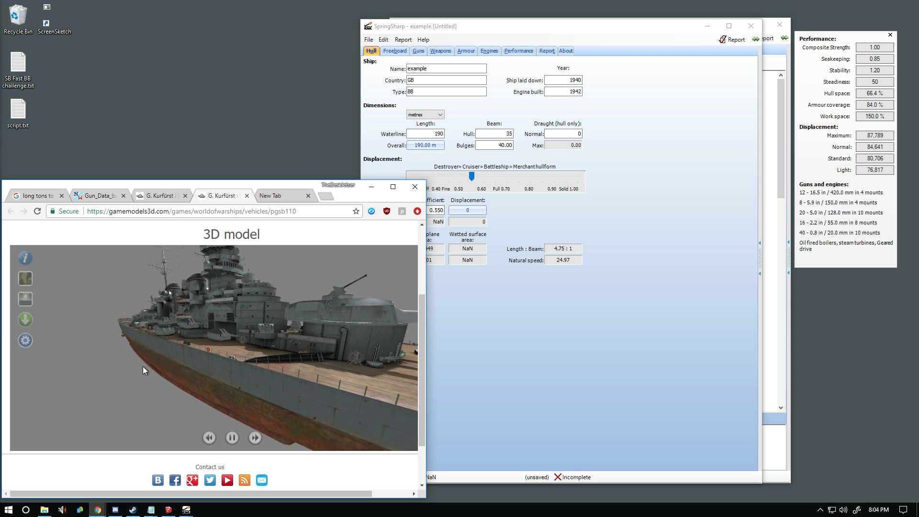
left_click_drag(165, 362, 86, 358)
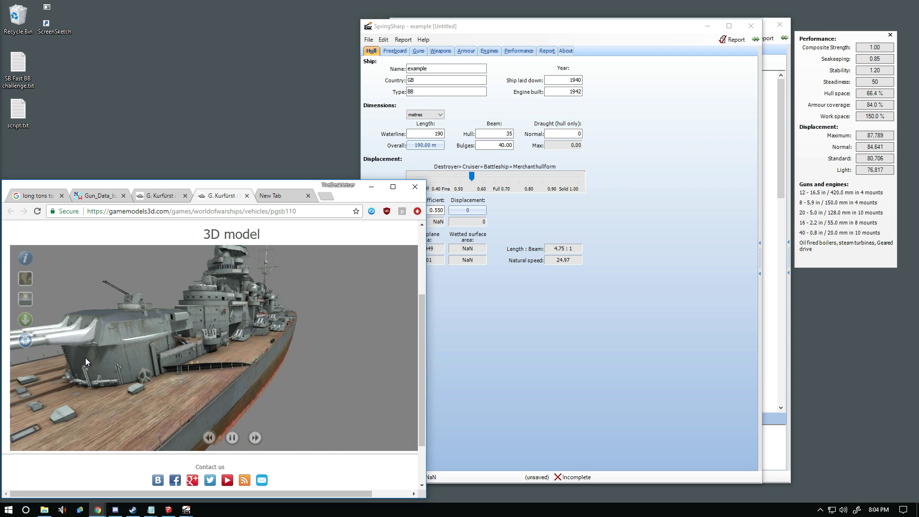
left_click(507, 146)
left_click_drag(225, 335, 260, 328)
Step: Set the normal hull draught to 10 m and check the underwater hull on the 3D model
left_click(563, 133)
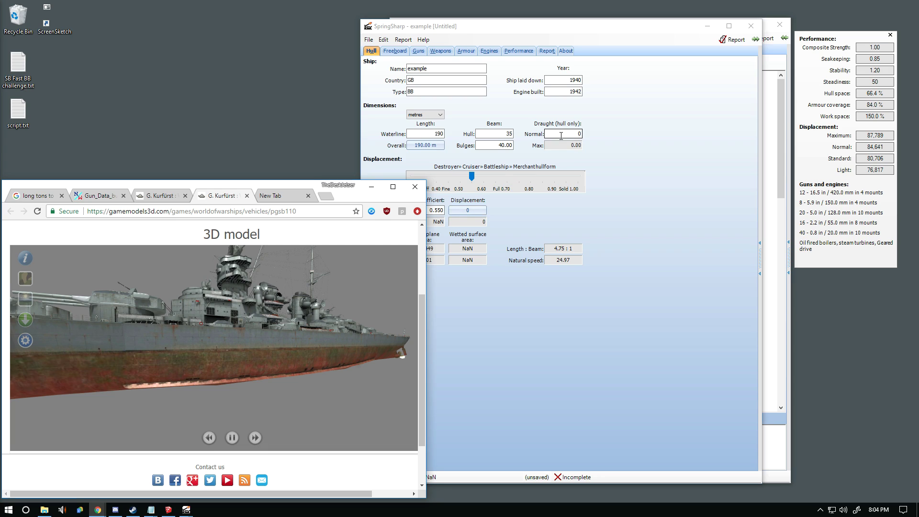
type("10")
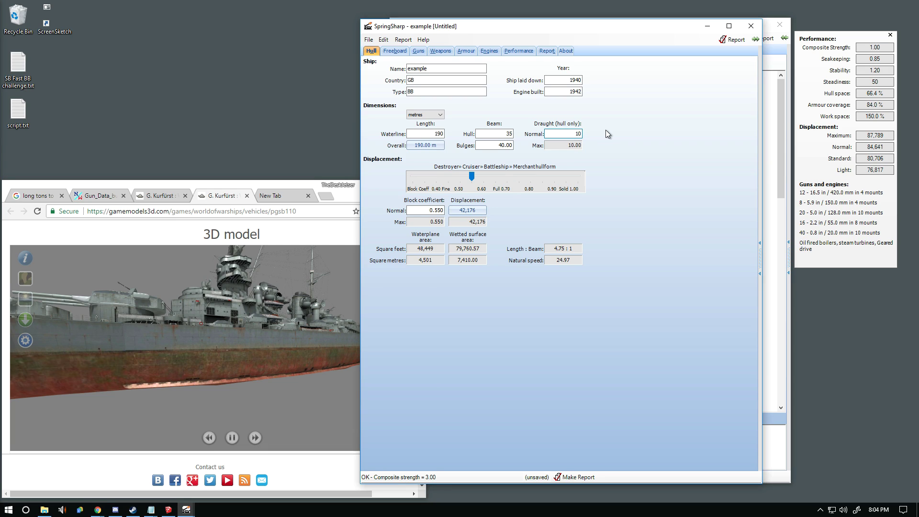
left_click_drag(215, 341, 227, 335)
left_click(591, 136)
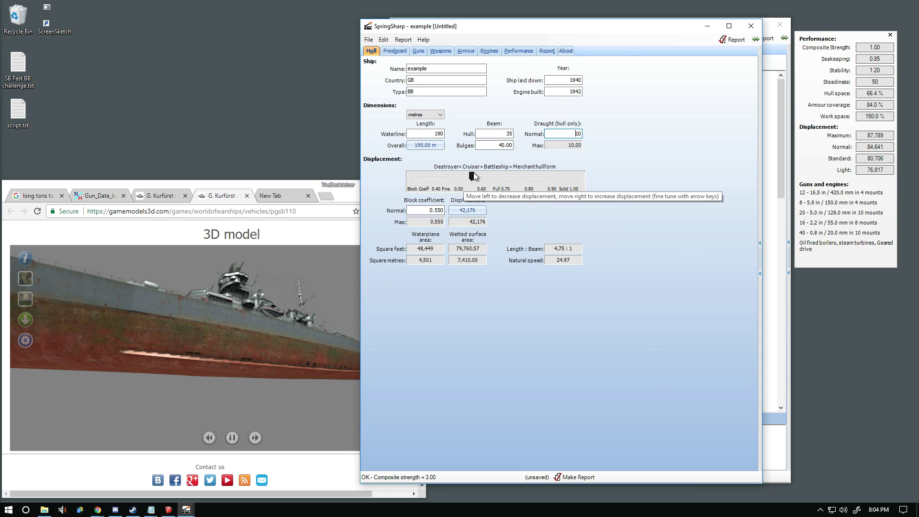
Step: Try finer and fuller hull forms for the displacement, settling on a normal block coefficient of about 0.586
left_click_drag(474, 176, 440, 180)
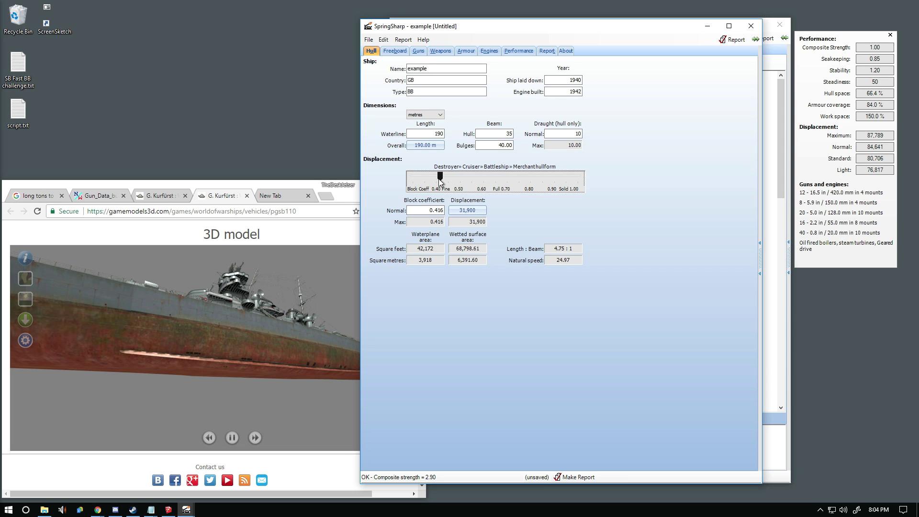
left_click_drag(440, 178, 445, 180)
left_click_drag(550, 181, 496, 177)
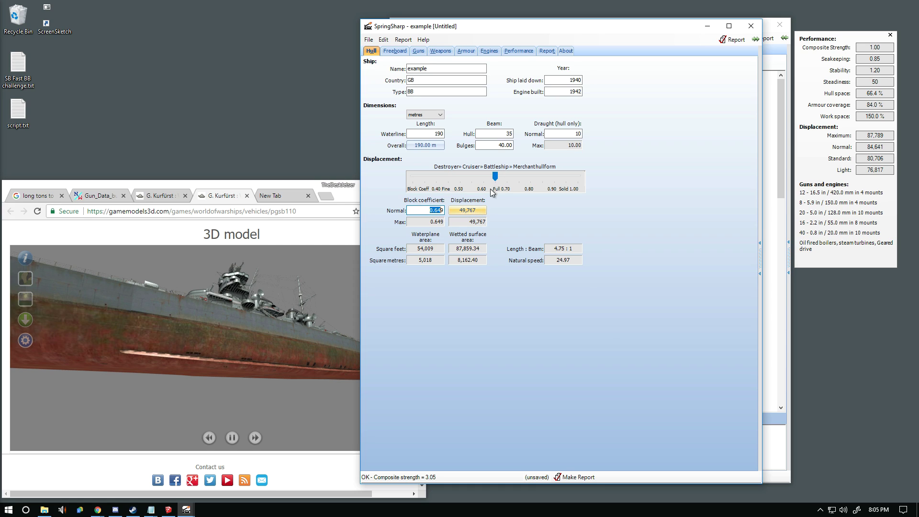
left_click_drag(511, 175, 497, 178)
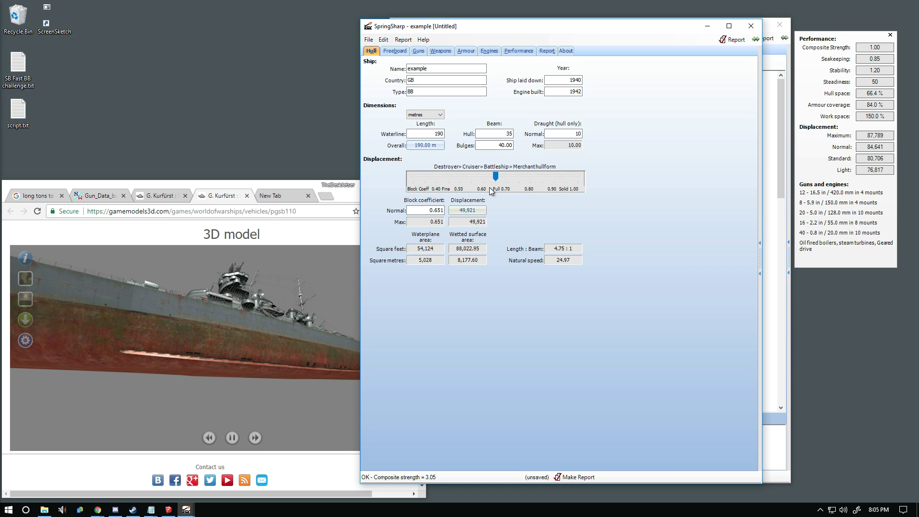
left_click_drag(496, 176, 481, 182)
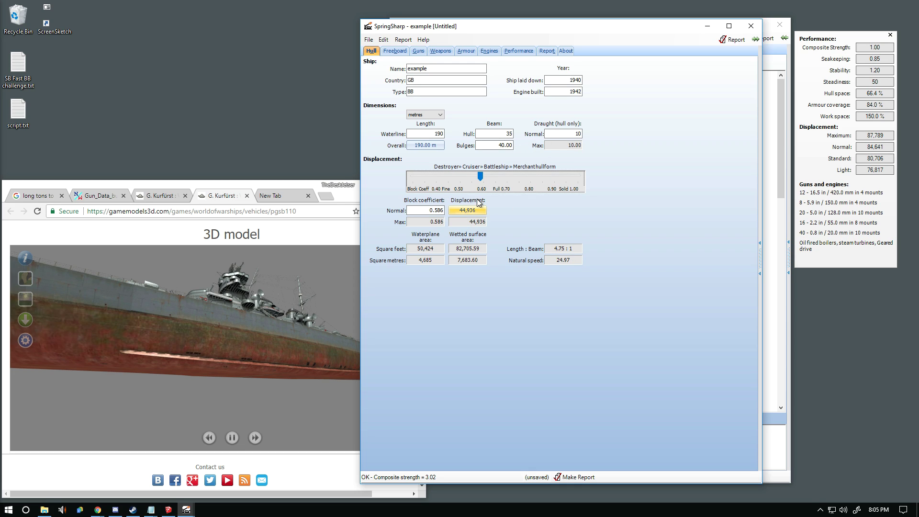
Step: Open the freeboard settings, compare them with the 3D model's hull side and check the forecastle length entry
left_click(397, 51)
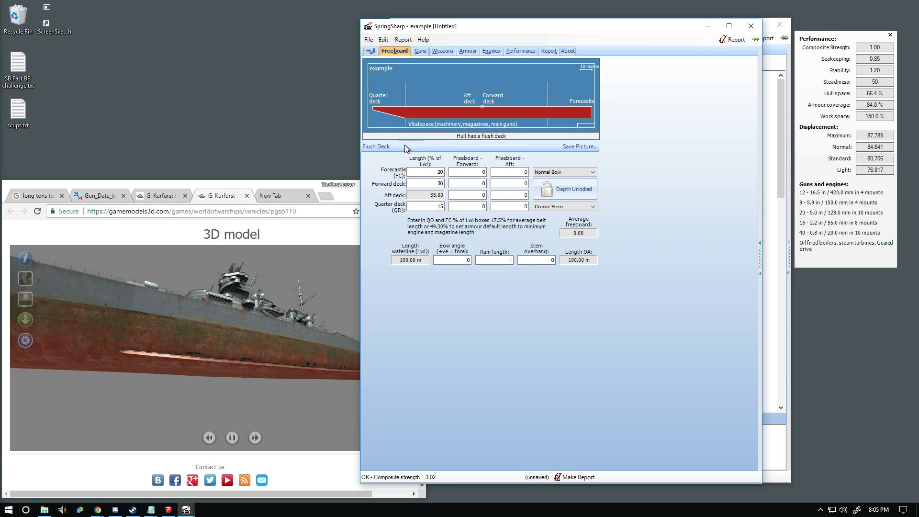
left_click(248, 295)
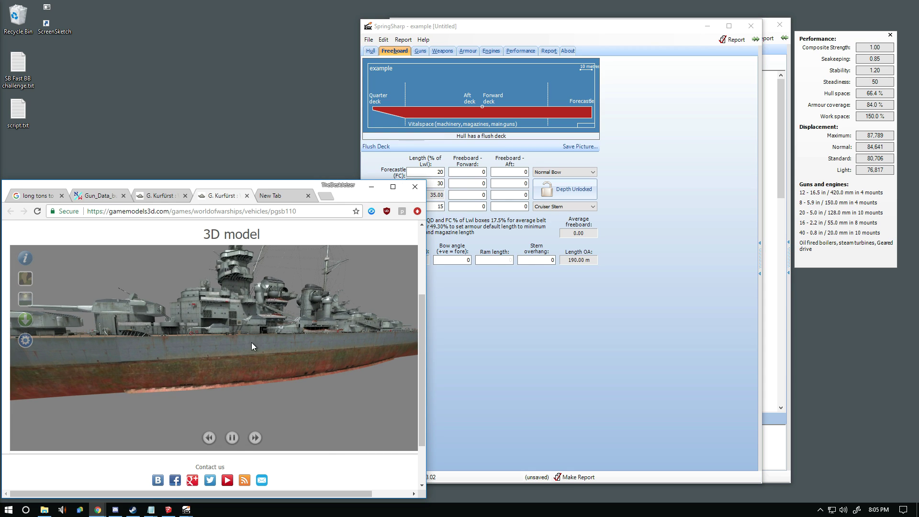
left_click(435, 172)
key("Tab")
key("Tab")
key("Tab")
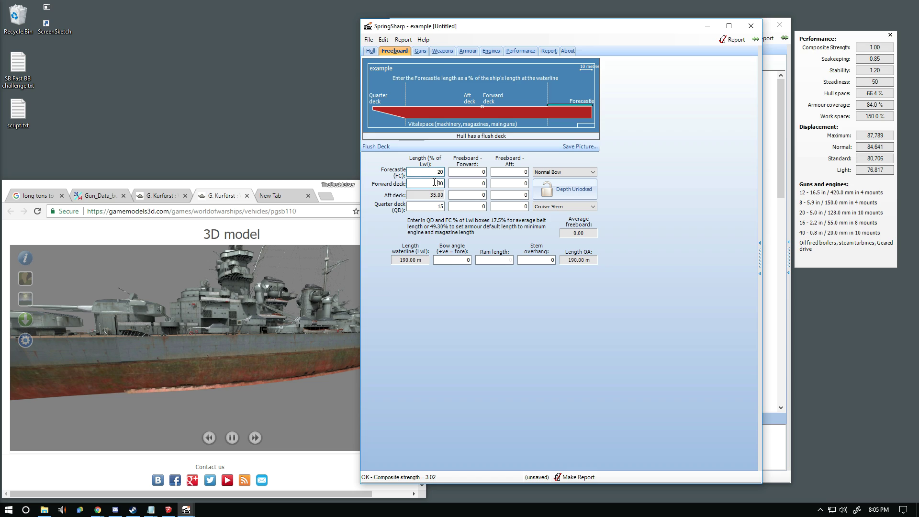
Step: Set the forecastle freeboard to 10 m forward and 7 m aft
left_click(432, 172)
key("Tab")
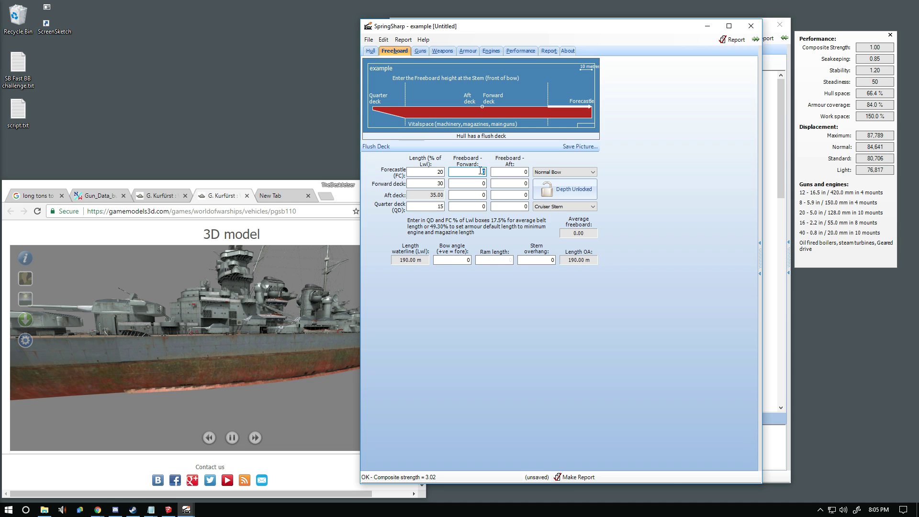
type("10")
key("Tab")
type("7")
Step: Set the freeboards of the forward deck, aft deck and quarter deck to 7 m
key("Tab")
type("7")
key("Tab")
type("7")
key("Tab")
type("7")
key("Tab")
type("7")
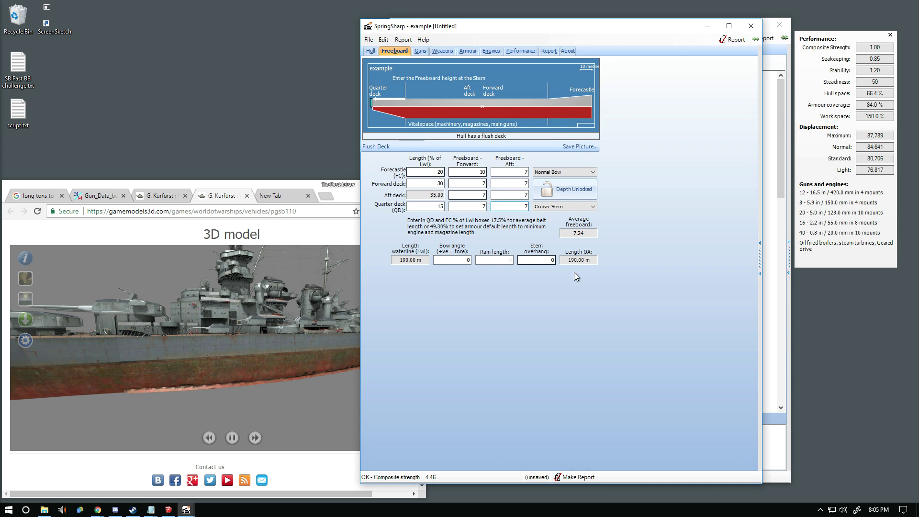
Step: Change the bow type to Bulbous Bow - Straight
left_click(552, 172)
left_click(559, 186)
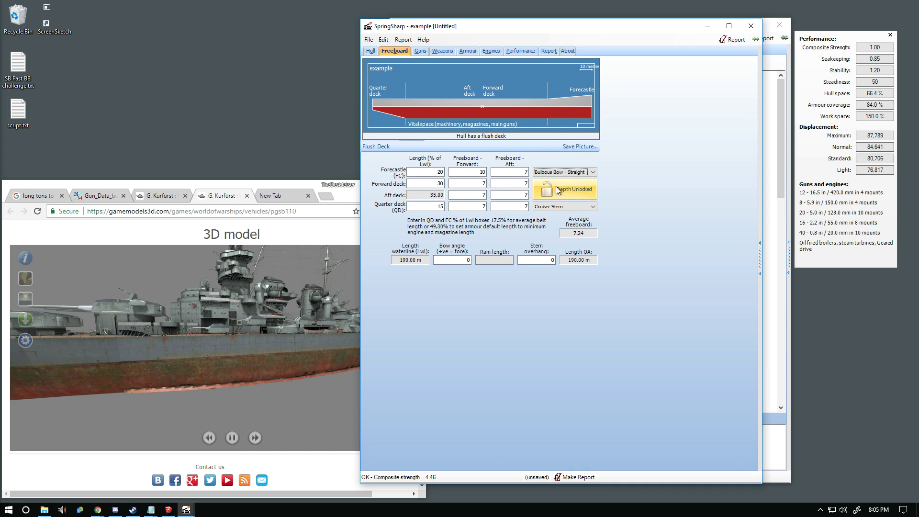
left_click(552, 177)
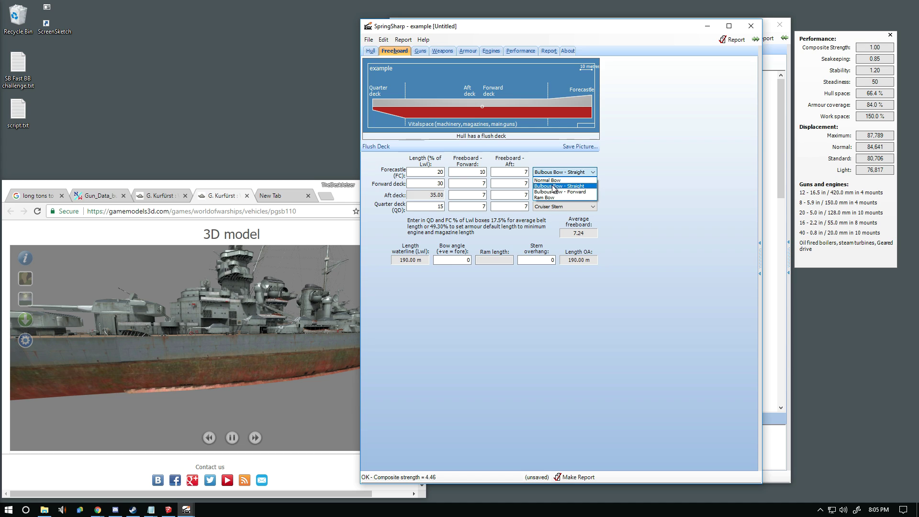
left_click(509, 206)
Step: Change the stern type to Round Stern and set the bow angle to 37 degrees
left_click(548, 208)
left_click(548, 232)
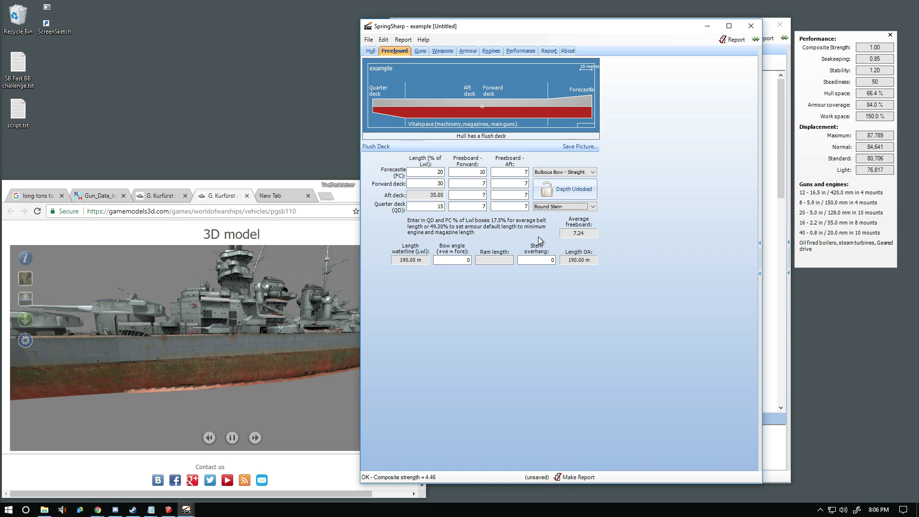
left_click(468, 260)
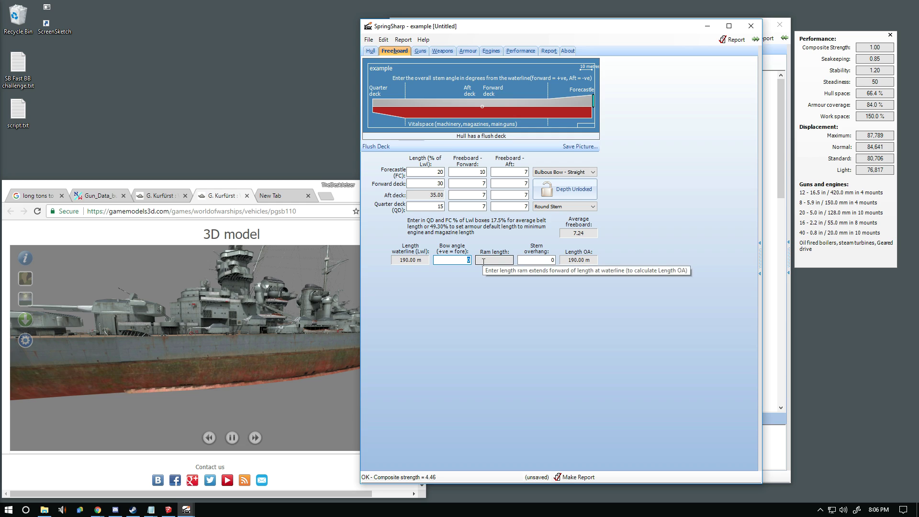
type("37")
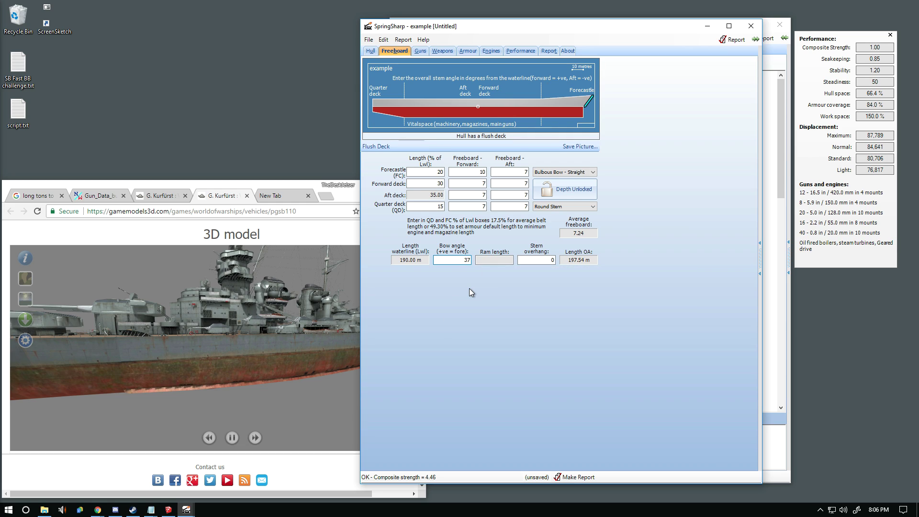
Step: Set the bow angle to 35 degrees and the stern overhang to 3 m
key("BackSpace")
type("5")
left_click(545, 260)
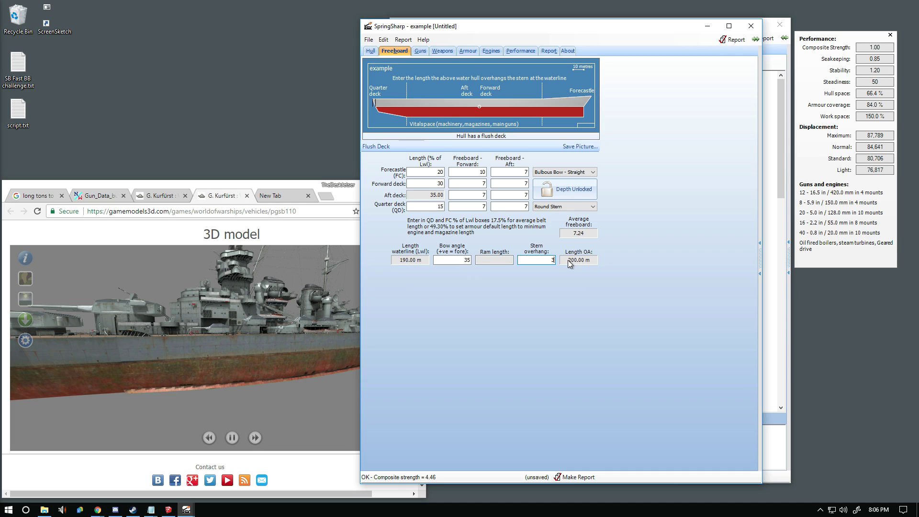
key("shift+Tab")
key("Tab")
Step: Try the Normal Bow, Bulbous Bow - Forward with a ram length of 5 m, and Ram Bow types, and restore Bulbous Bow - Straight
left_click(576, 172)
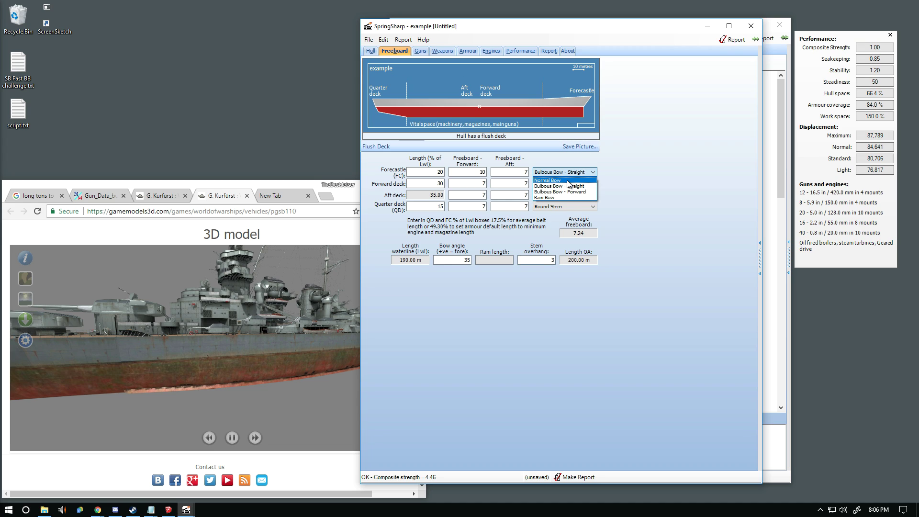
left_click(560, 178)
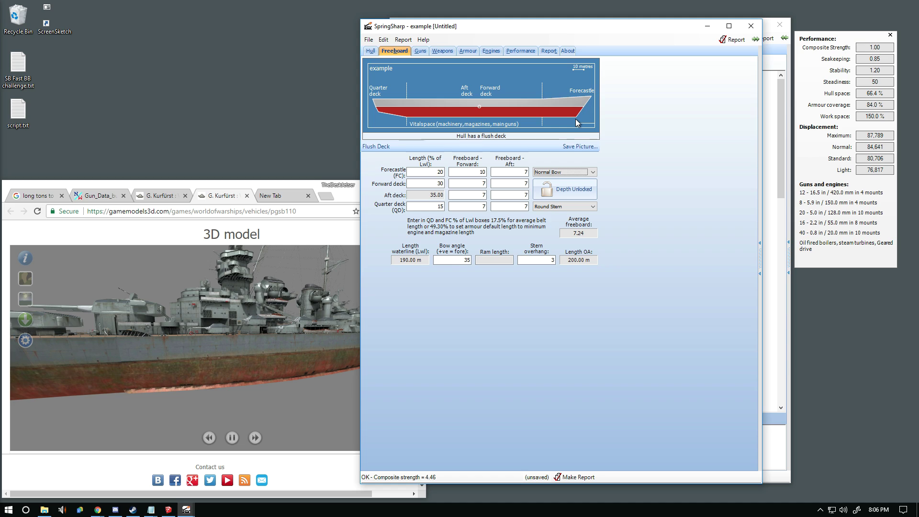
left_click(550, 172)
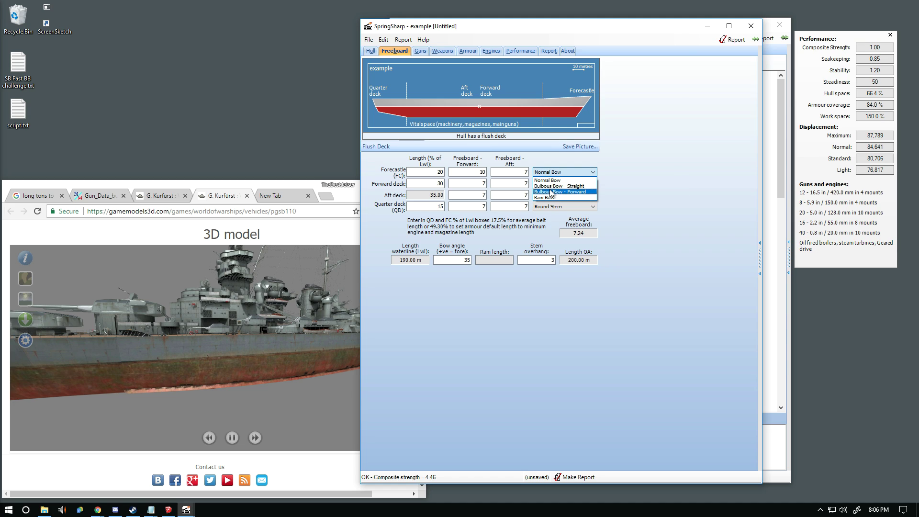
left_click(551, 192)
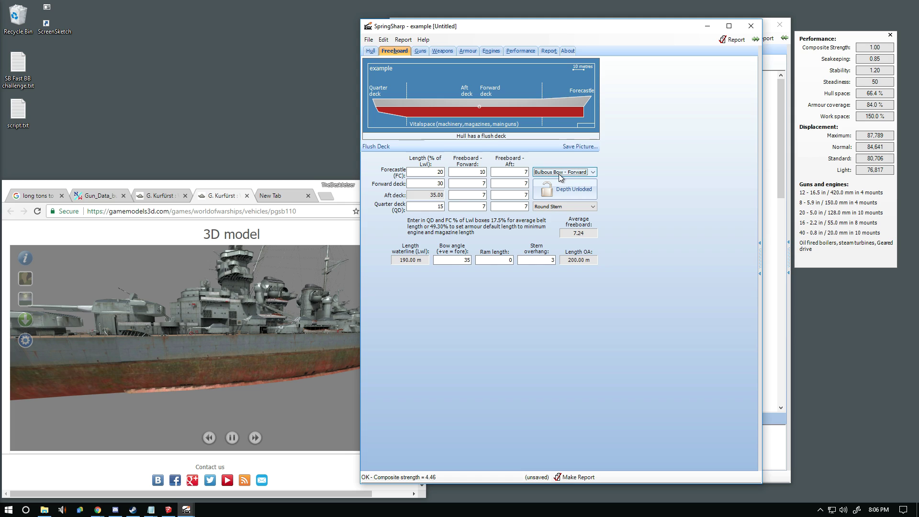
left_click(510, 259)
type("5")
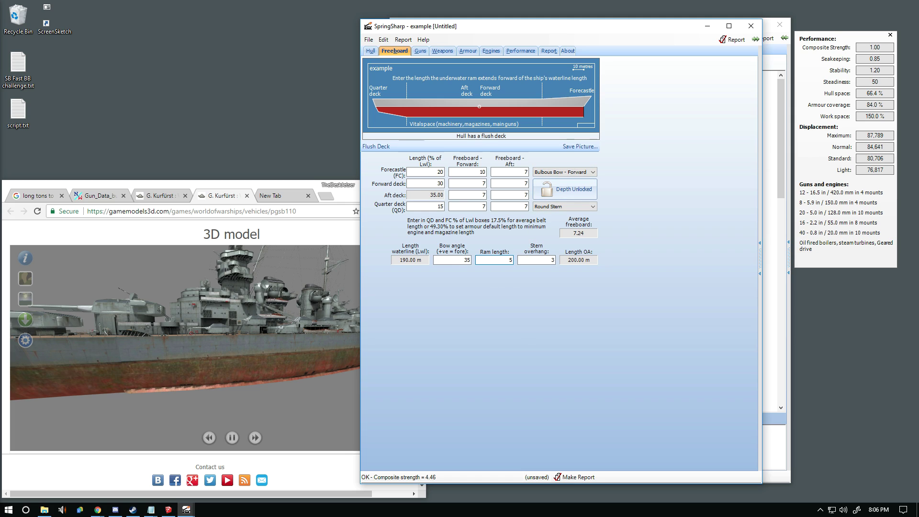
left_click(565, 173)
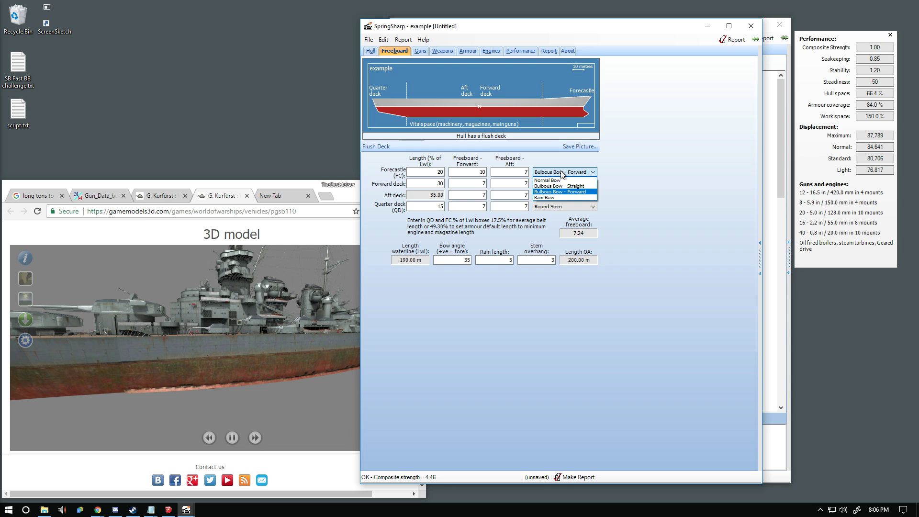
left_click(549, 198)
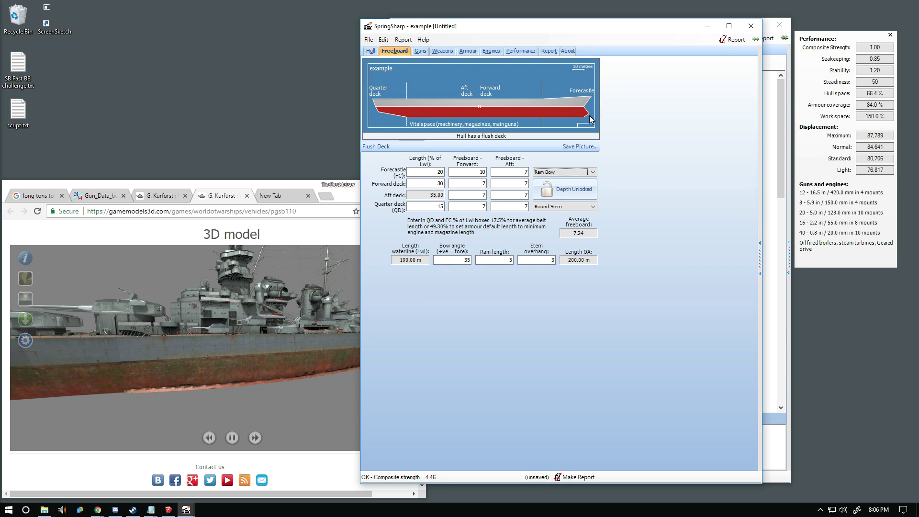
left_click(562, 172)
left_click(555, 186)
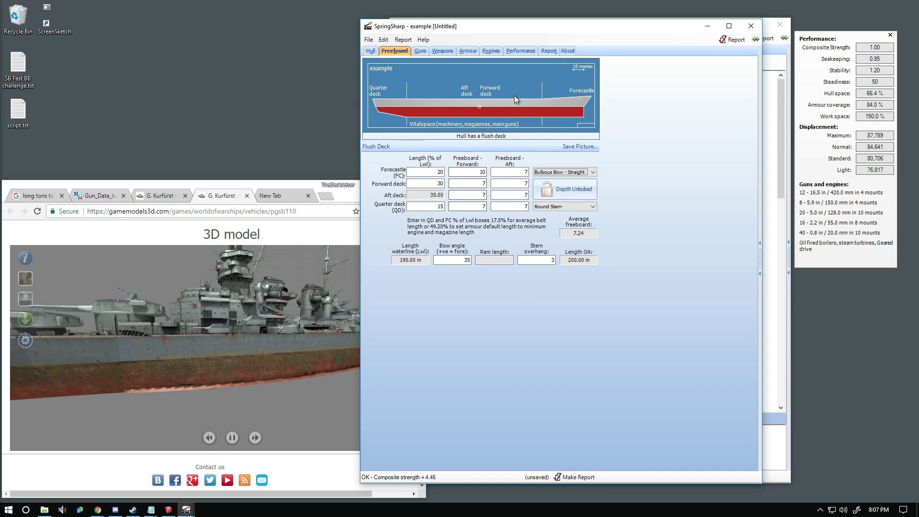
Step: Set the engine range to 15000 nm at a cruising speed of 15 knots
left_click(486, 51)
left_click(483, 84)
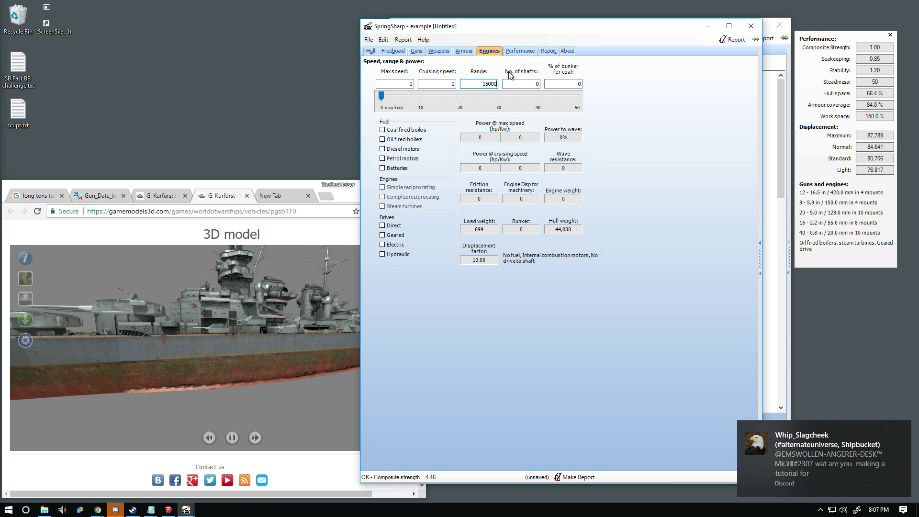
key("shift+Tab")
key("shift+Tab")
key("Tab")
type("15")
key("Tab")
left_click(448, 86)
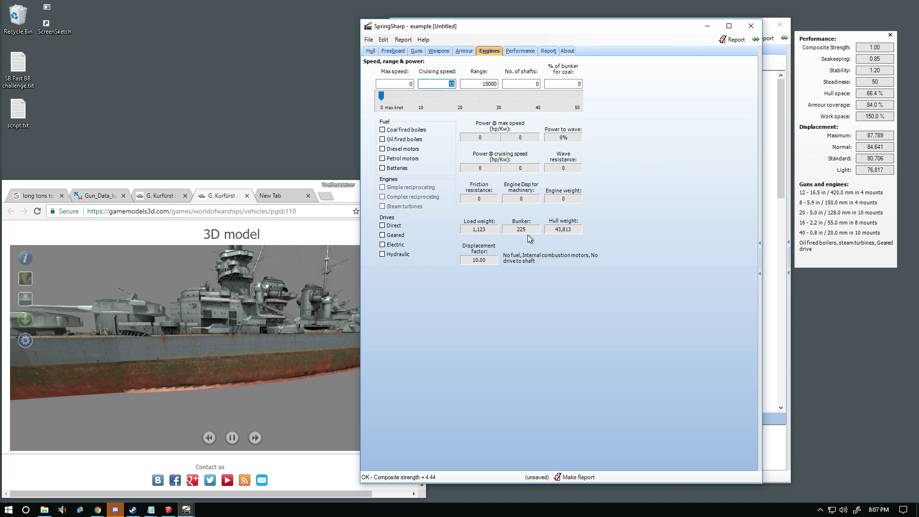
left_click(484, 85)
left_click_drag(484, 83, 506, 84)
left_click_drag(448, 84, 462, 84)
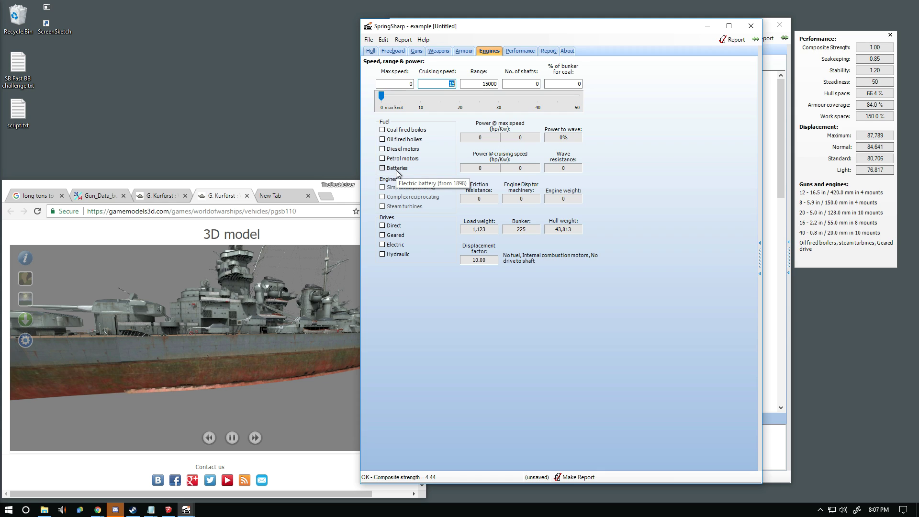
Step: Choose oil fired boilers, steam turbines and geared drive for the machinery, with 3 shafts
left_click(404, 141)
left_click(399, 210)
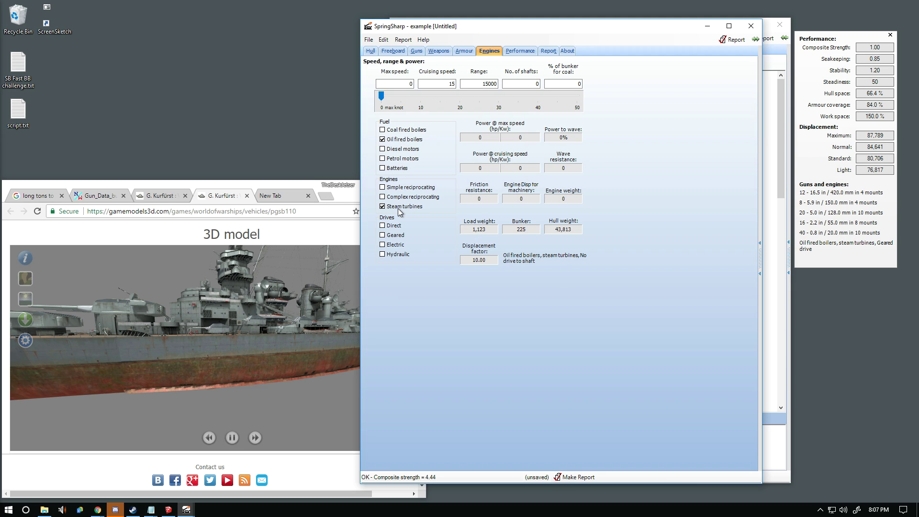
left_click(399, 235)
left_click(530, 84)
type("3")
Step: Try a maximum speed of about 20.4 knots and fine-tune the value
left_click_drag(381, 98, 449, 100)
double_click(407, 84)
left_click(412, 84)
mouse_move(448, 95)
left_mouse_down()
mouse_move(464, 96)
mouse_move(467, 126)
mouse_move(460, 95)
left_mouse_up()
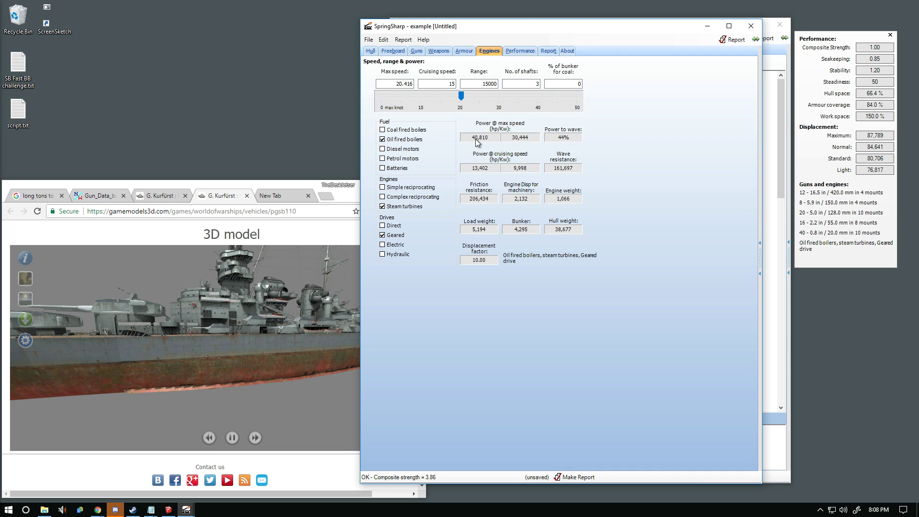
left_click(397, 84)
key("End")
key("BackSpace")
type("5")
double_click(405, 84)
left_click(405, 84)
mouse_move(518, 234)
Step: Set the ship's maximum speed to 28 knots
key("Tab")
left_click_drag(461, 98, 493, 98)
left_click_drag(396, 84, 427, 84)
type("8")
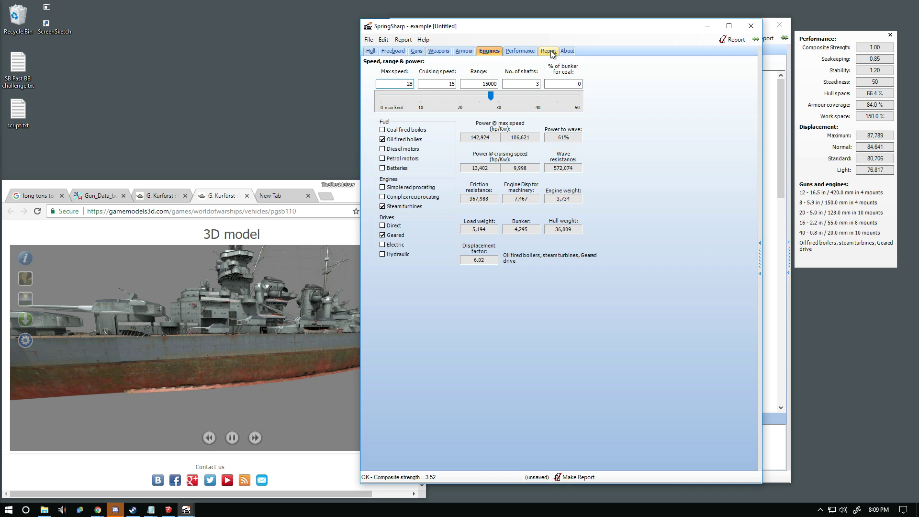
Step: Check the performance figures and report, set the trim to 53, and regenerate the report
left_click(528, 51)
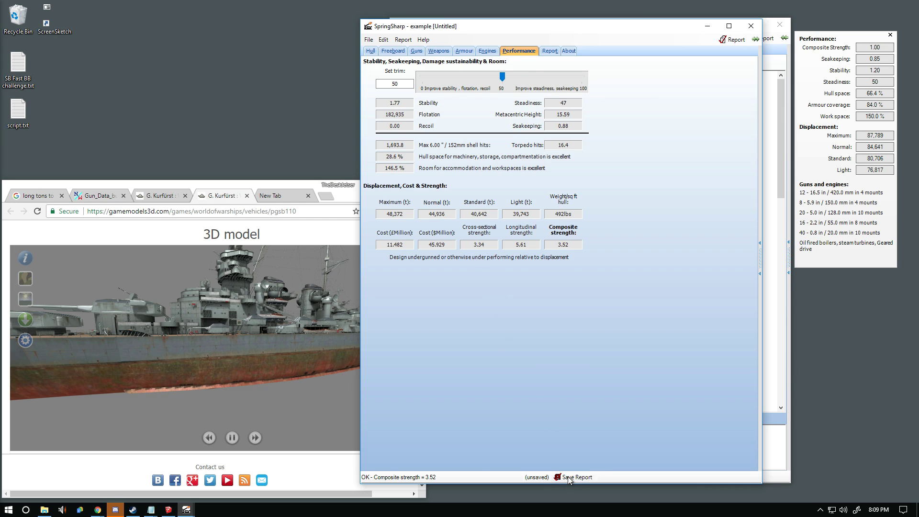
left_click(549, 51)
scroll(489, 160, "down", 8)
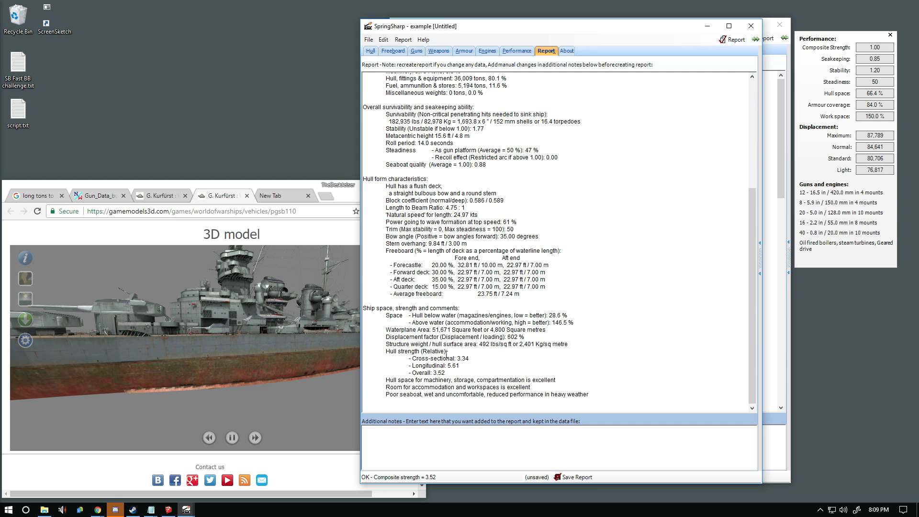
scroll(446, 354, "up", 4)
left_click(519, 50)
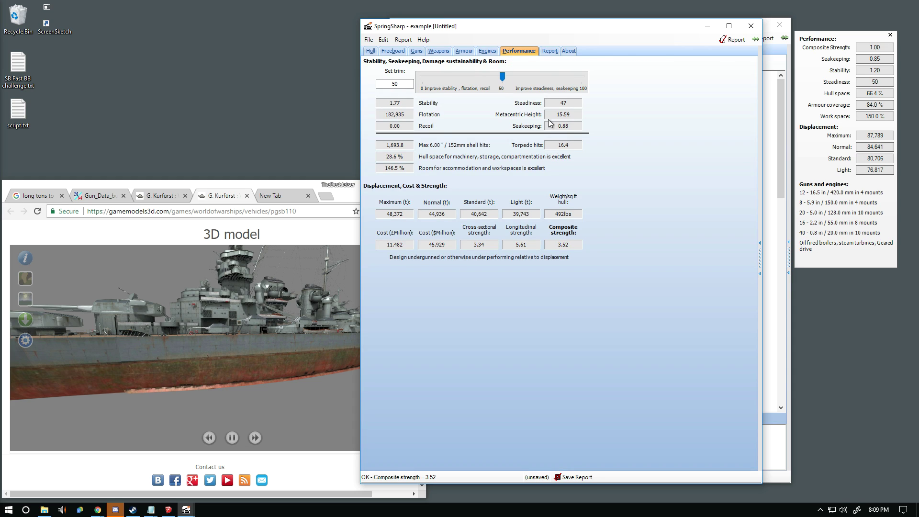
left_click_drag(502, 77, 507, 77)
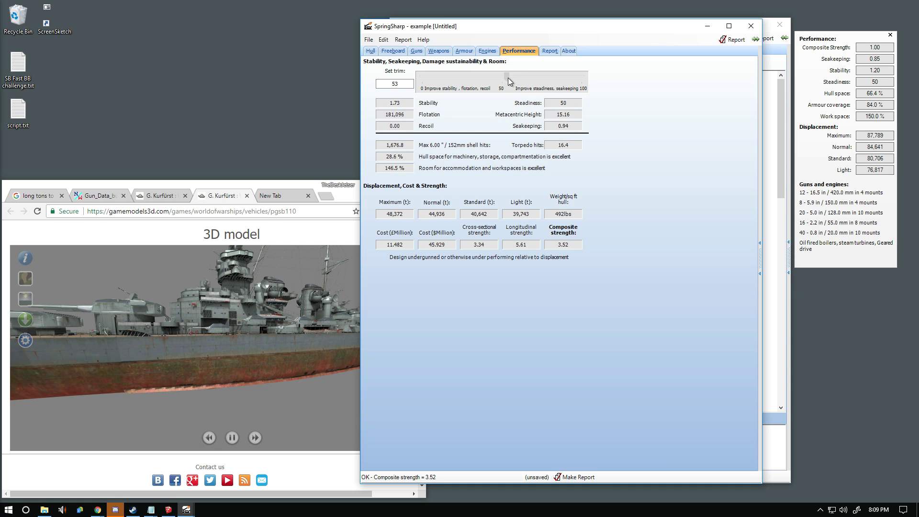
left_click(548, 52)
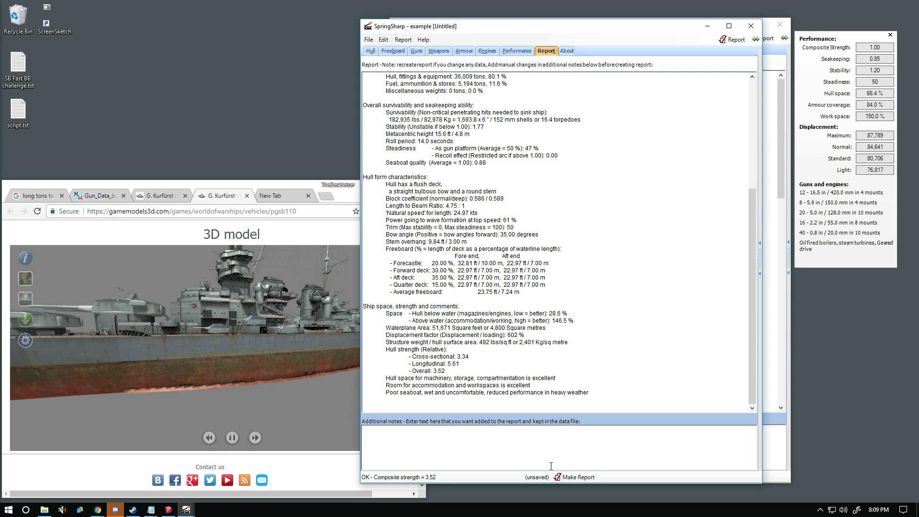
left_click(574, 477)
Step: Read through the regenerated report from displacement and machinery to hull form and strength comments
scroll(492, 213, "down", 10)
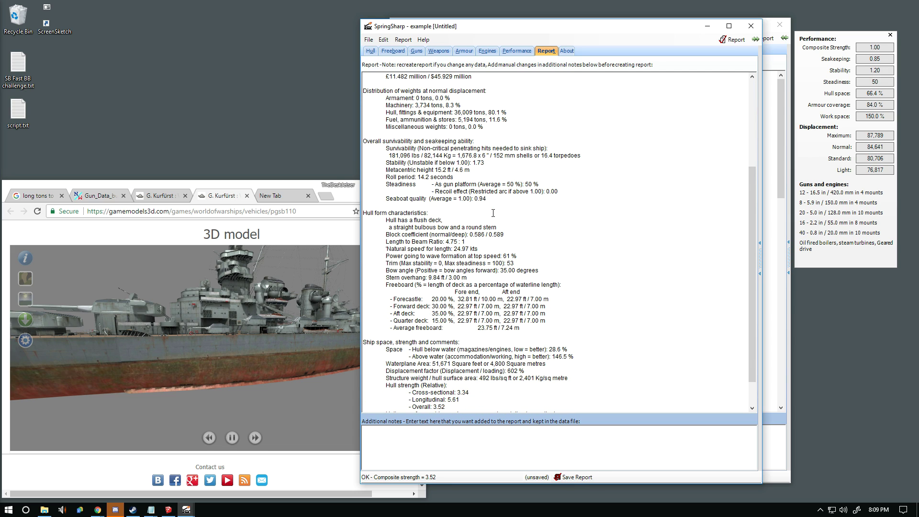
scroll(505, 89, "up", 7)
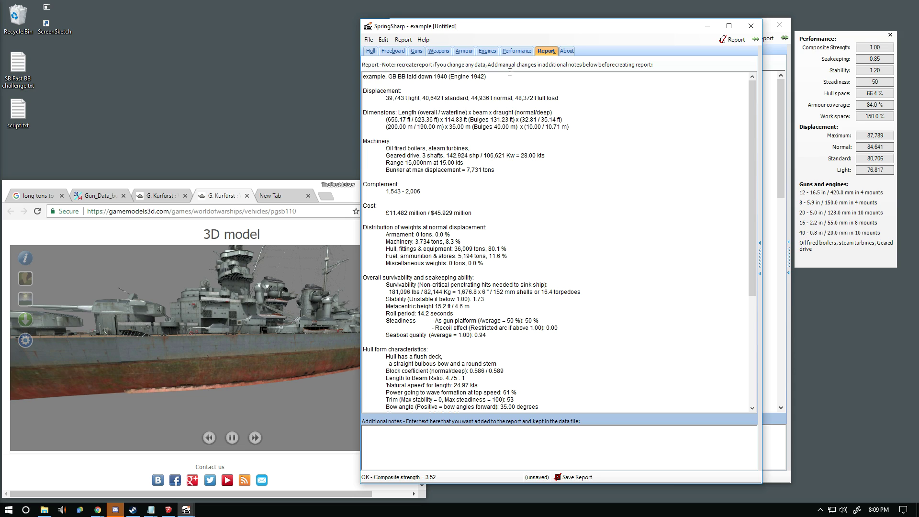
left_click_drag(501, 27, 492, 23)
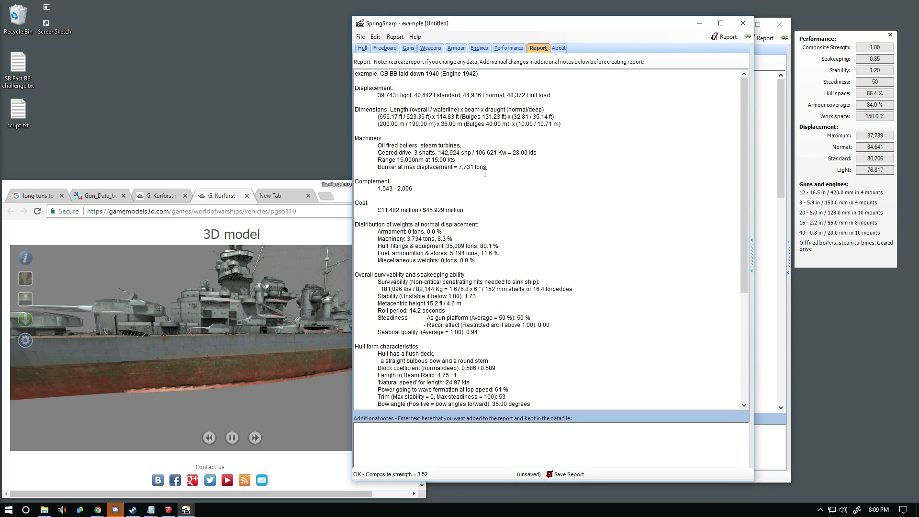
scroll(484, 173, "down", 8)
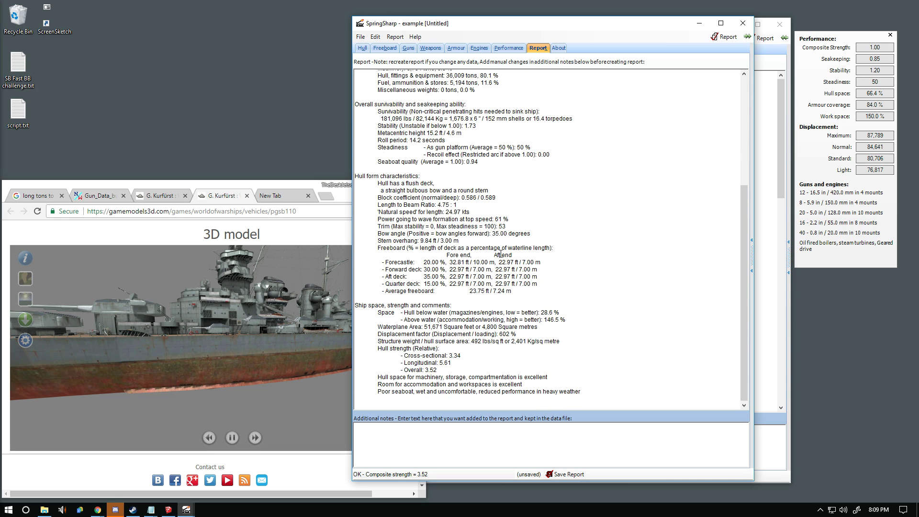
scroll(493, 285, "up", 6)
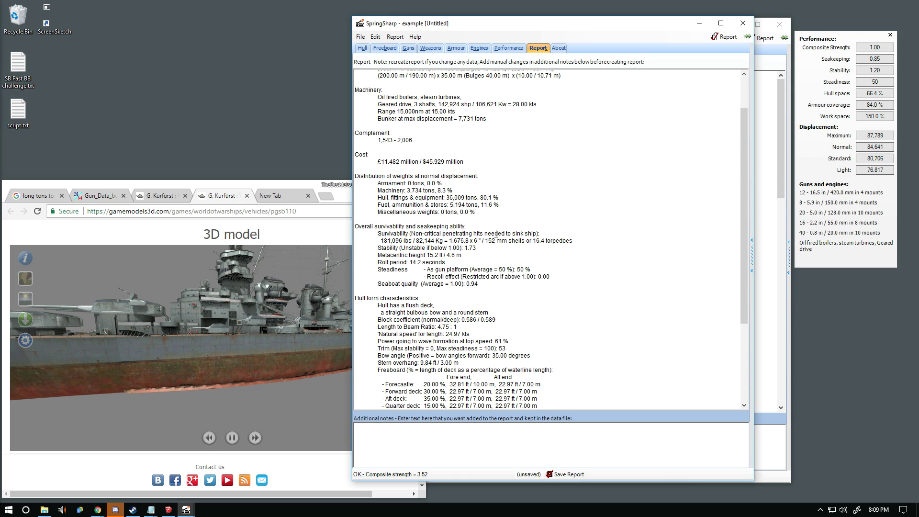
scroll(488, 96, "up", 3)
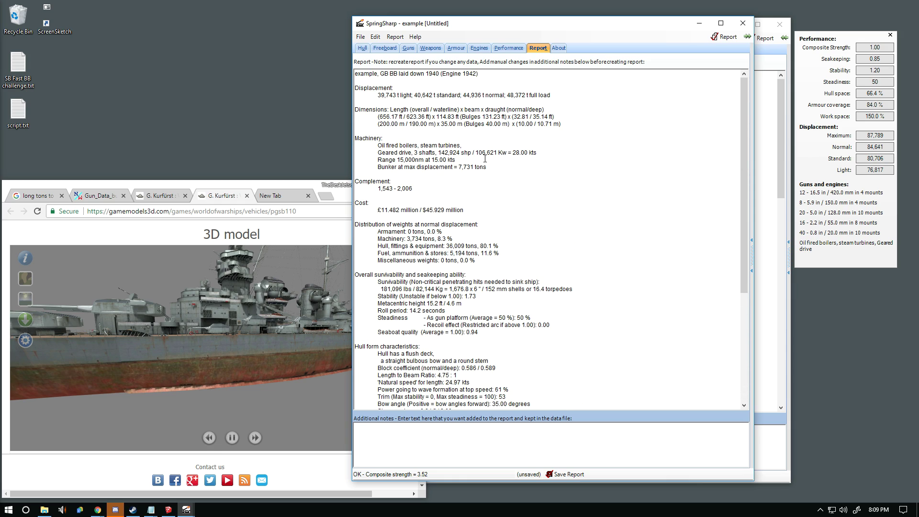
Step: Set the main battery to 9 barrels with a calibre of 406 mm
left_click(408, 50)
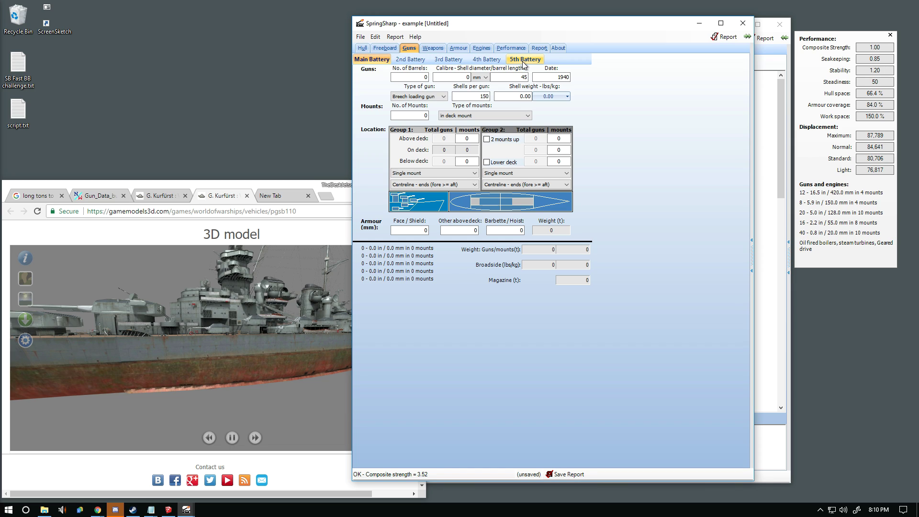
left_click(412, 76)
type("9")
left_click(458, 76)
type("1")
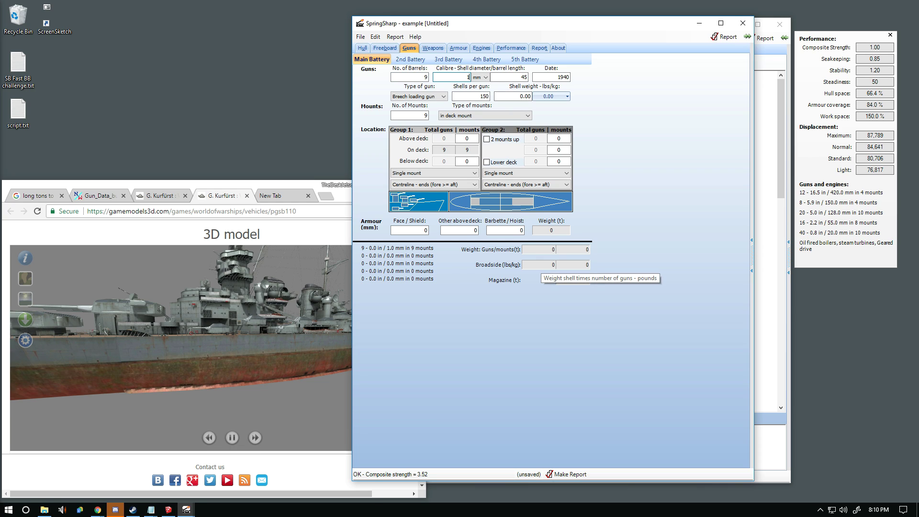
type("06")
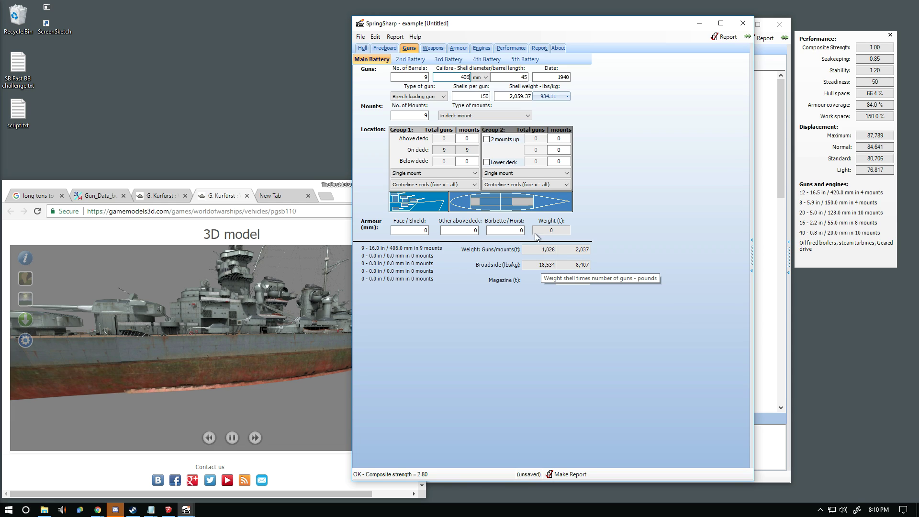
Step: Set the main guns' barrel length to 45 calibres and keep the gun type as Breech loading gun
left_click(478, 77)
left_click(476, 91)
double_click(526, 78)
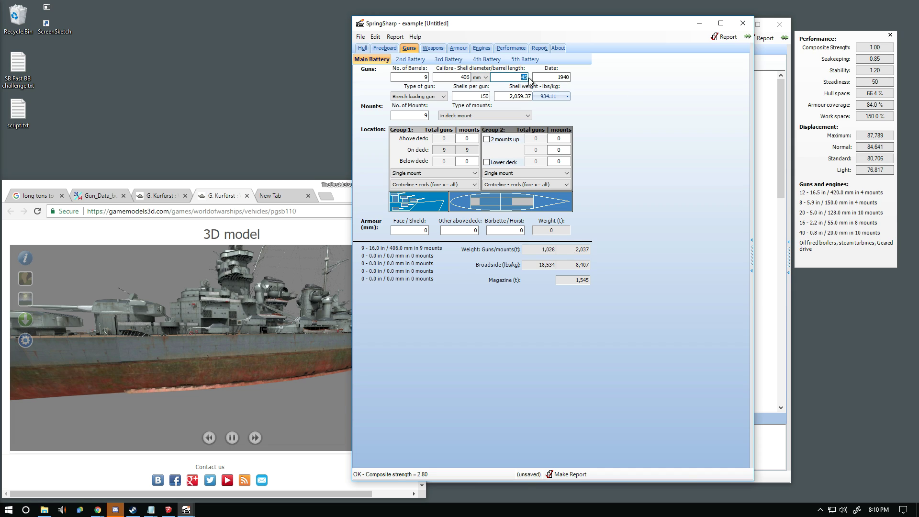
type("45")
left_click(435, 96)
left_click(436, 111)
left_click(433, 96)
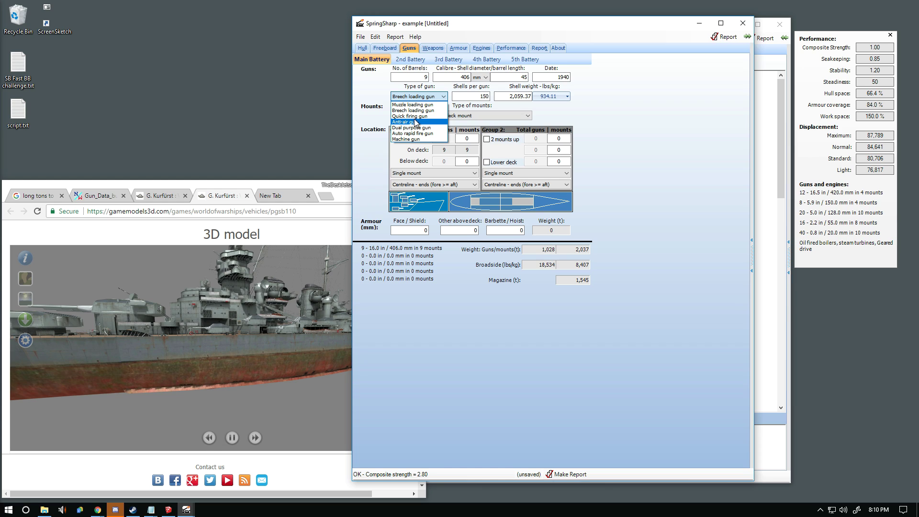
left_click(430, 145)
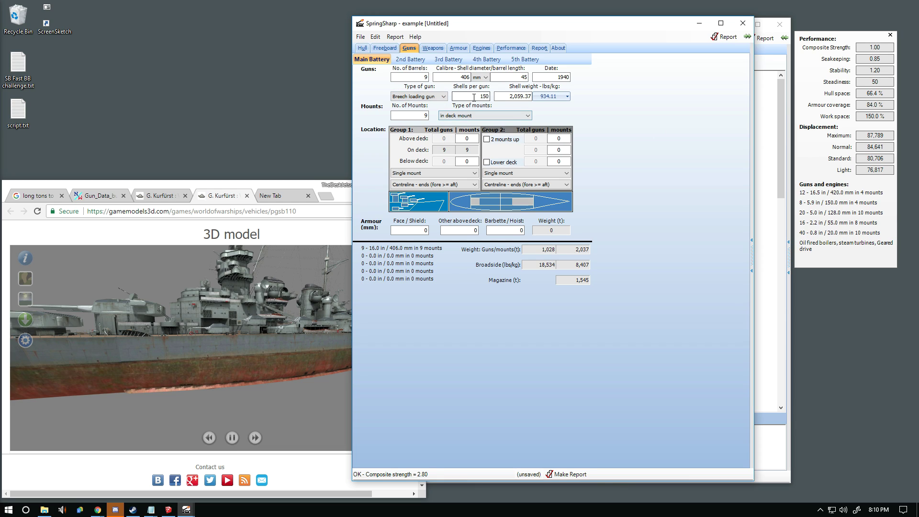
Step: Set the main battery's shell weight to 1200 kg and its ammunition to 100 shells per gun
double_click(485, 96)
left_click(560, 96)
type("1200")
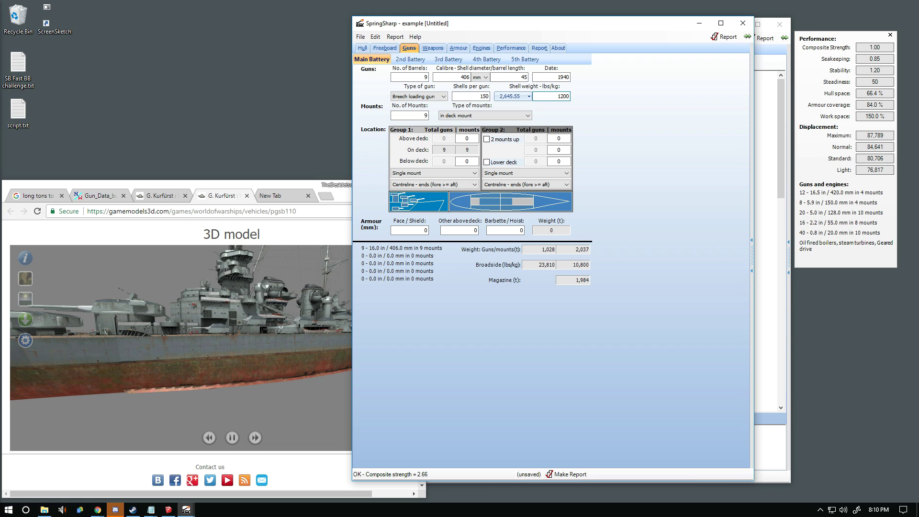
left_click(489, 96)
type("100")
Step: Give the main battery 3 mounts and set the mount type to in turret on barbette mount
left_click(426, 115)
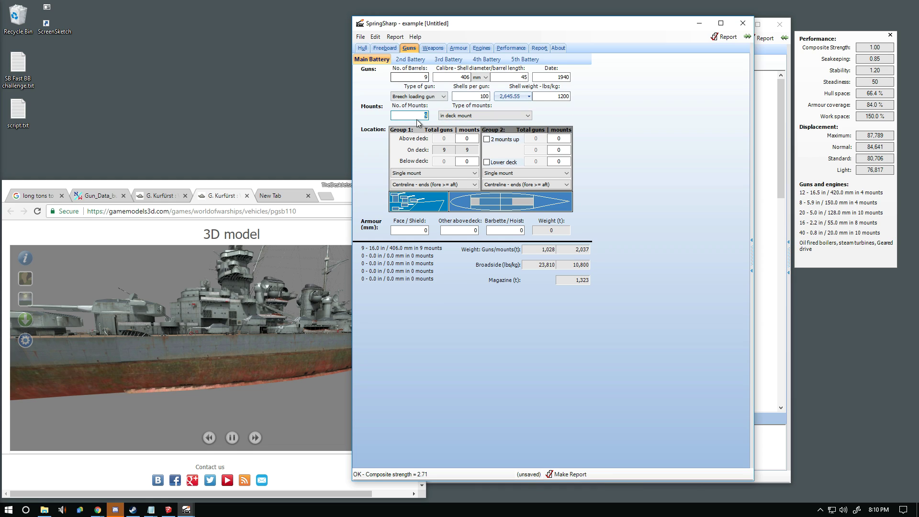
left_click(429, 78)
left_click(429, 116)
type("3")
left_click(454, 116)
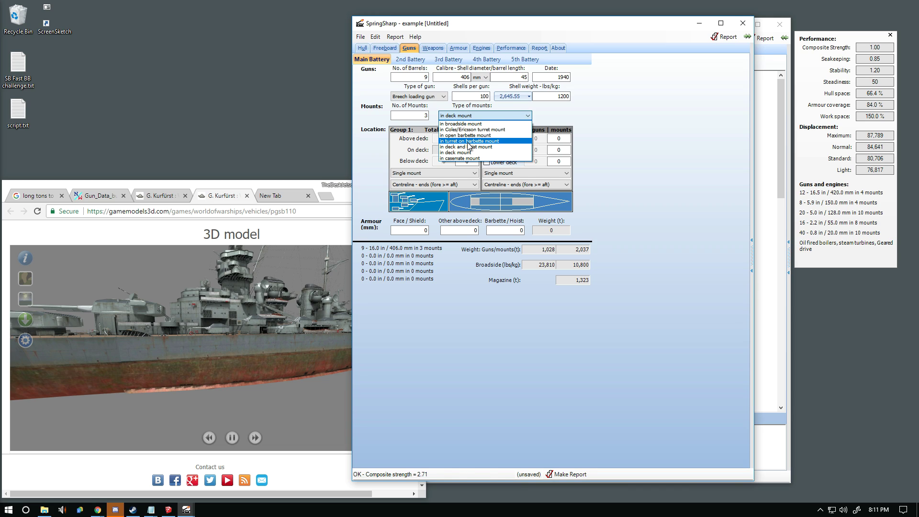
left_click(467, 141)
double_click(471, 96)
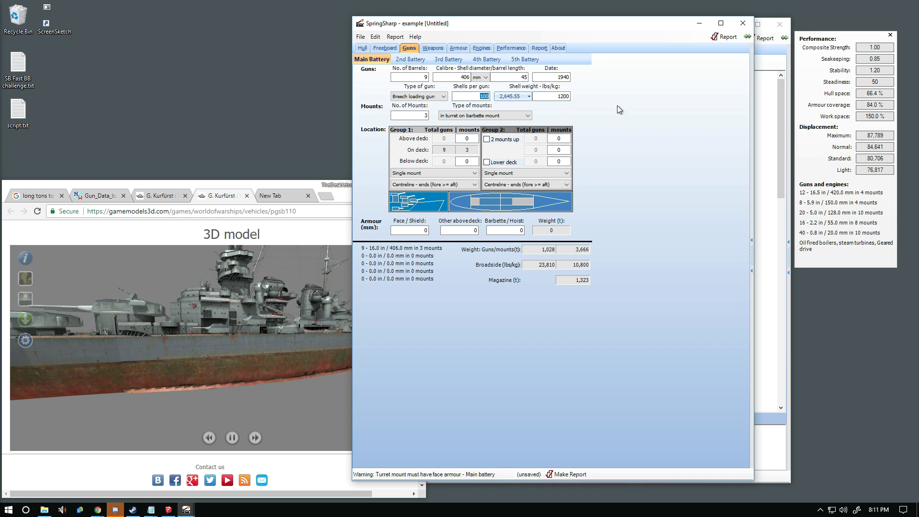
left_click(498, 117)
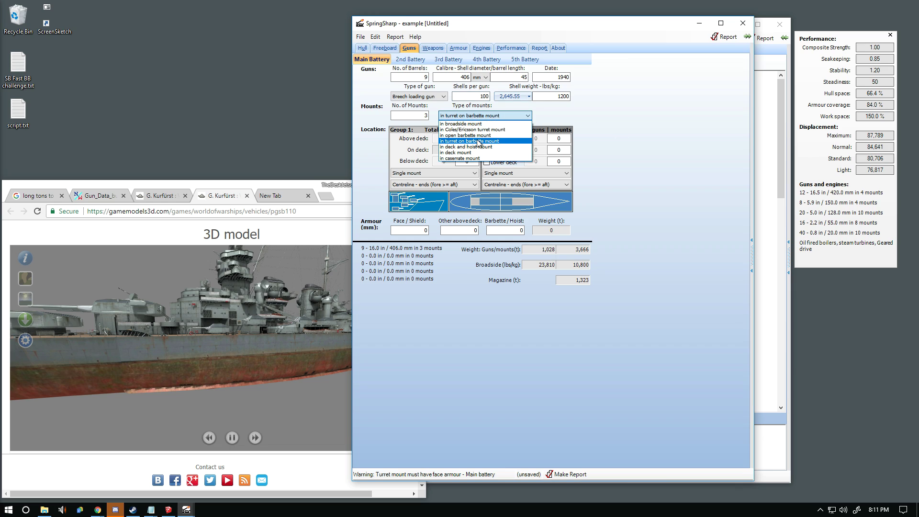
key("Tab")
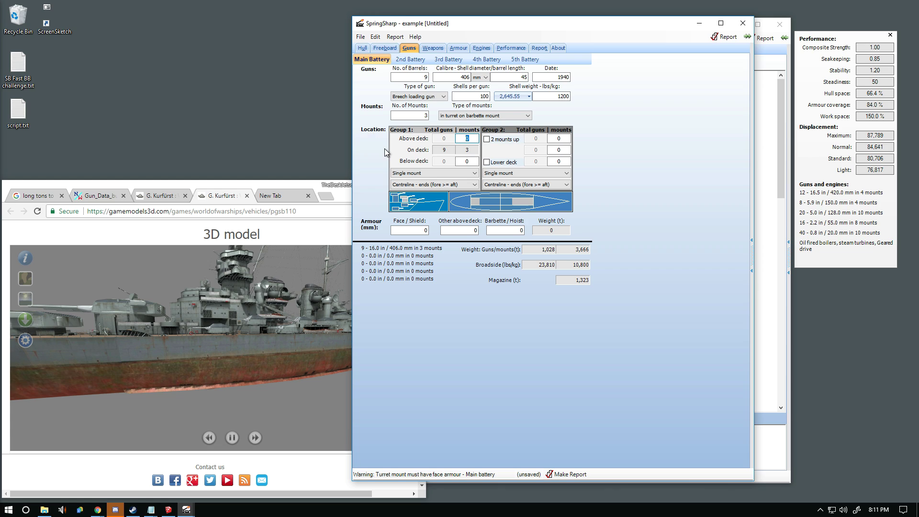
Step: Set the main battery's group 1 to 3-gun mount, keep Centreline - ends (fore >= aft), and place 1 mount above deck
left_click(419, 174)
left_click(368, 122)
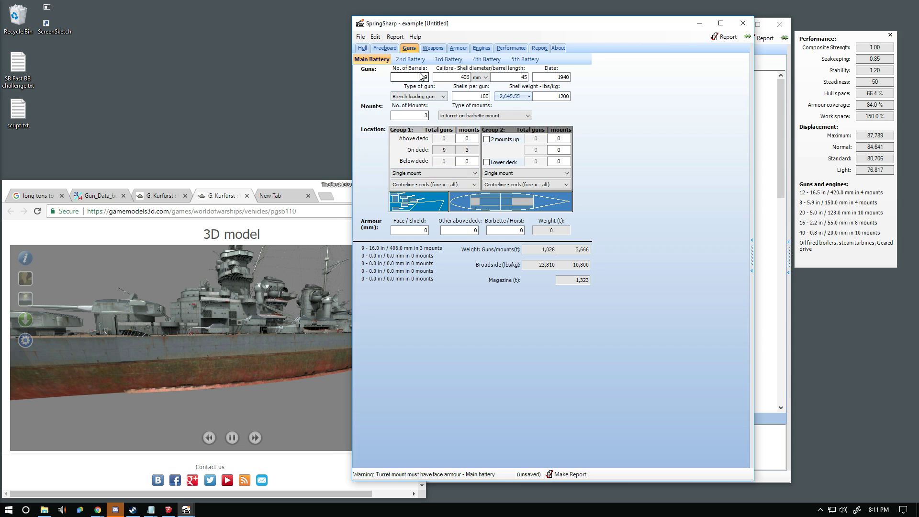
left_click(431, 175)
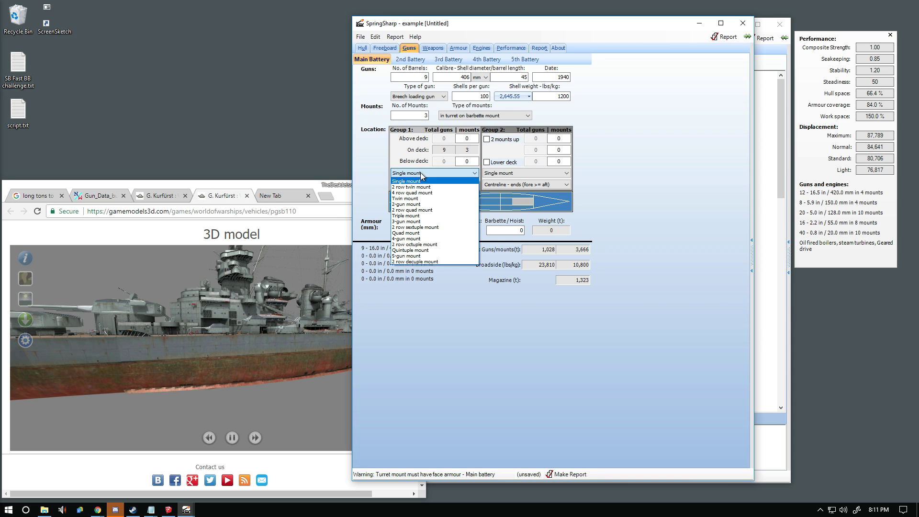
left_click(407, 221)
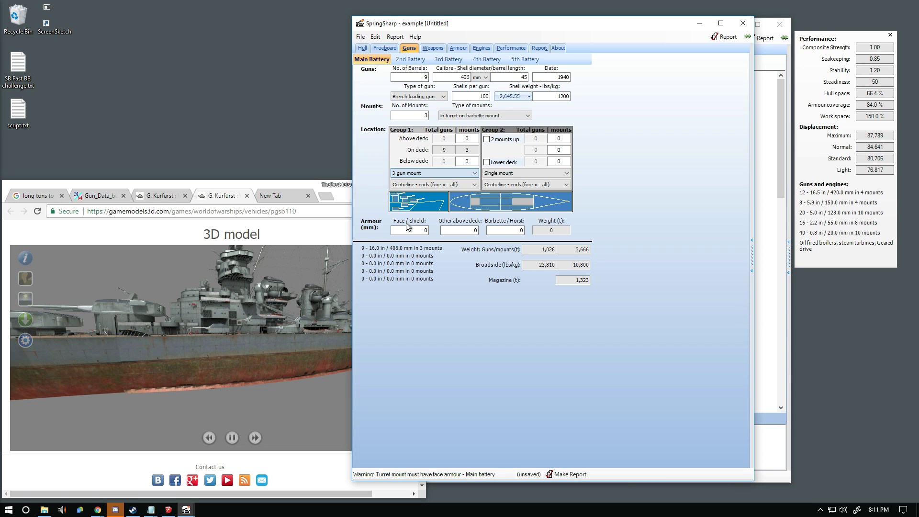
left_click(418, 172)
left_click(418, 172)
left_click(421, 185)
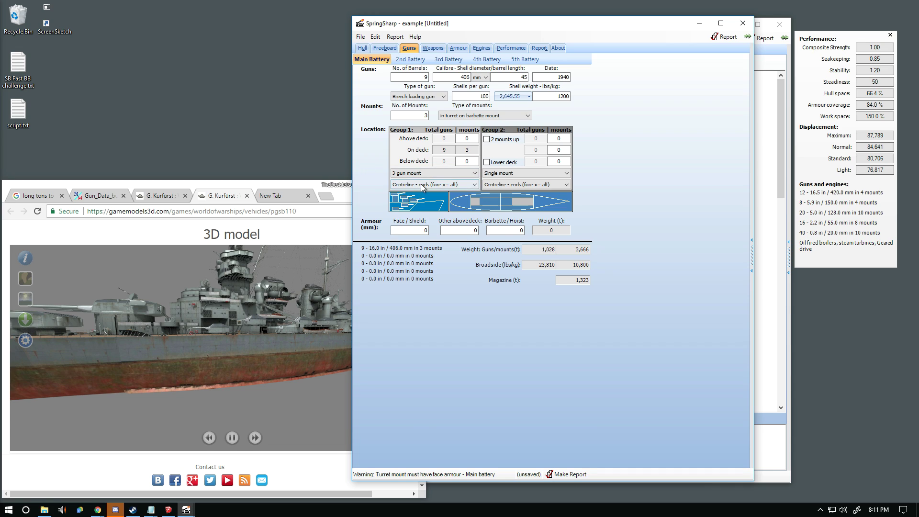
left_click(422, 199)
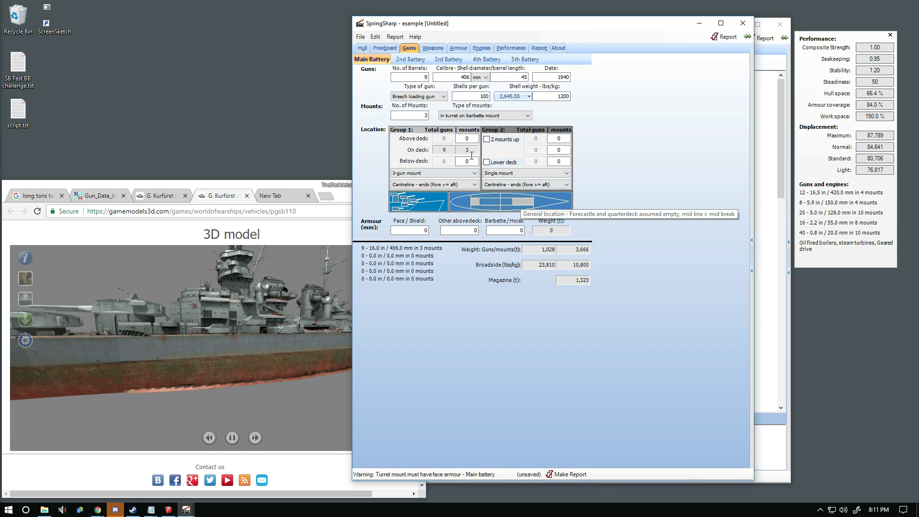
left_click(467, 138)
type("1")
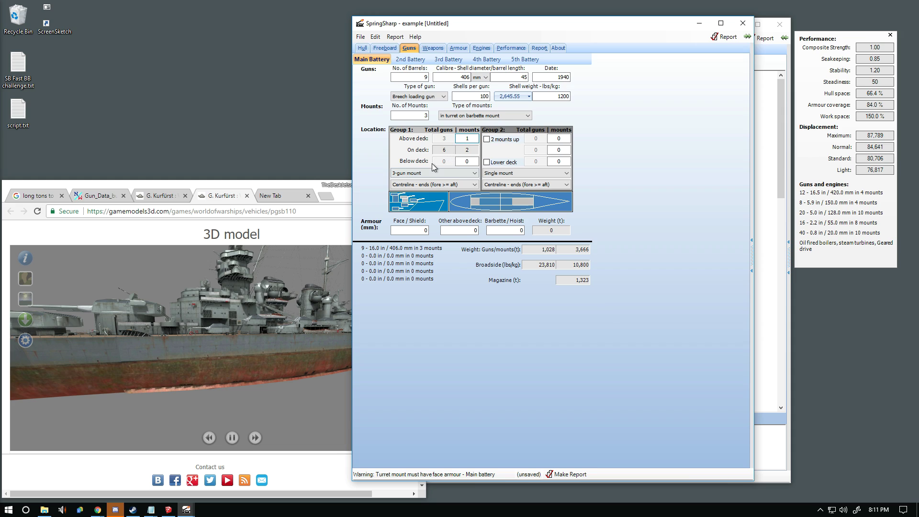
Step: Set the main battery's face armour to 380 mm and its other above-deck armour to 155 mm
left_click(466, 162)
key("Tab")
type("380")
key("Tab")
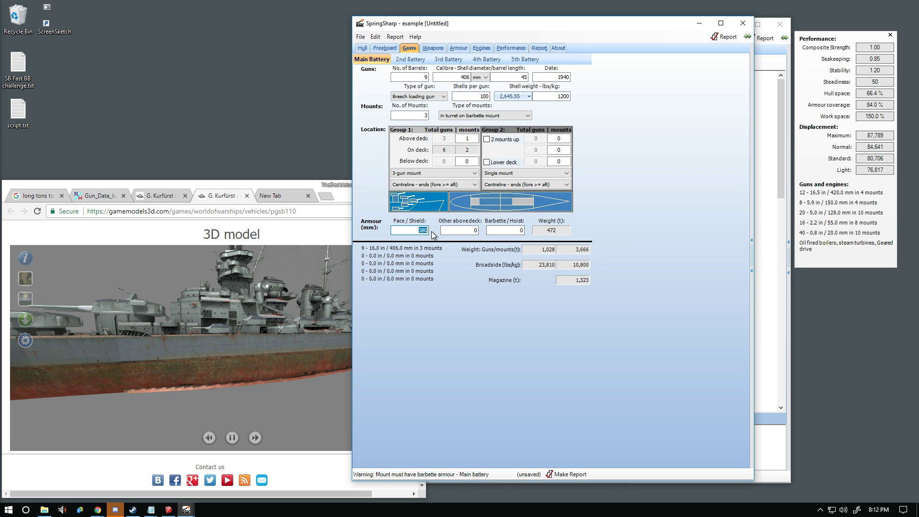
left_click(467, 233)
type("155")
key("Tab")
Step: Examine the turret area on the browser's 3D ship model, and in SpringSharp set the main battery's barbette armour to 380 mm
left_click(506, 231)
left_click_drag(521, 230, 503, 229)
left_click_drag(111, 317, 166, 348)
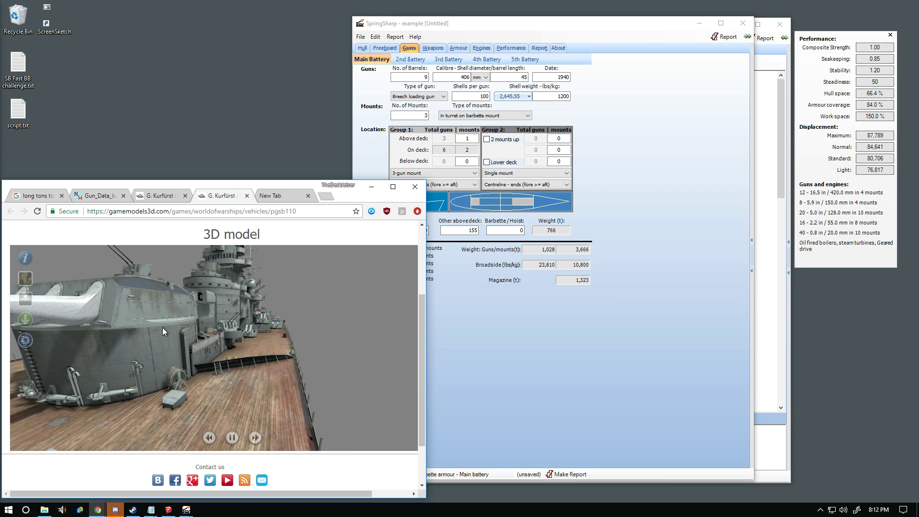
left_click_drag(162, 327, 151, 355)
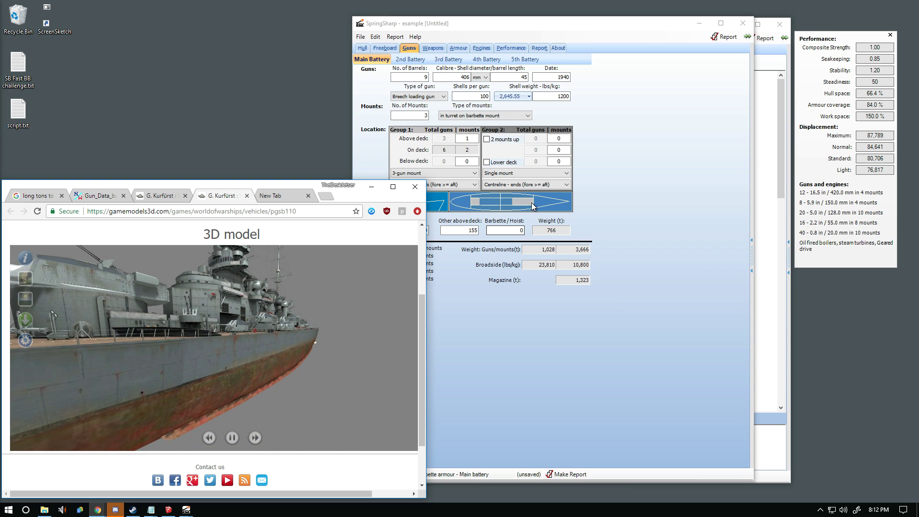
key("alt+Tab")
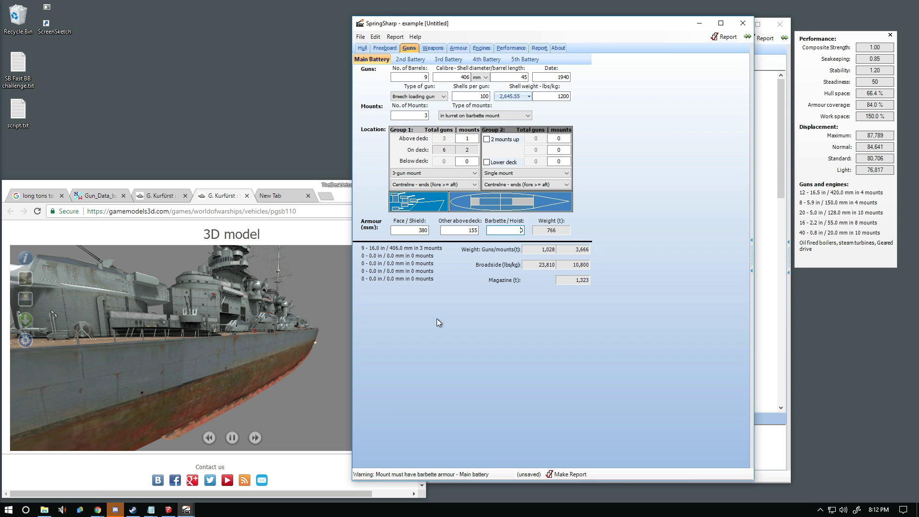
double_click(520, 230)
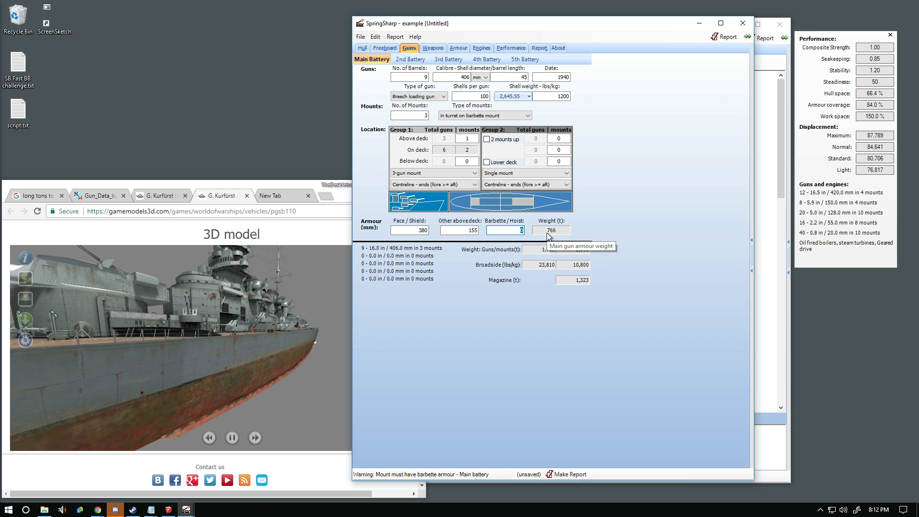
type("380")
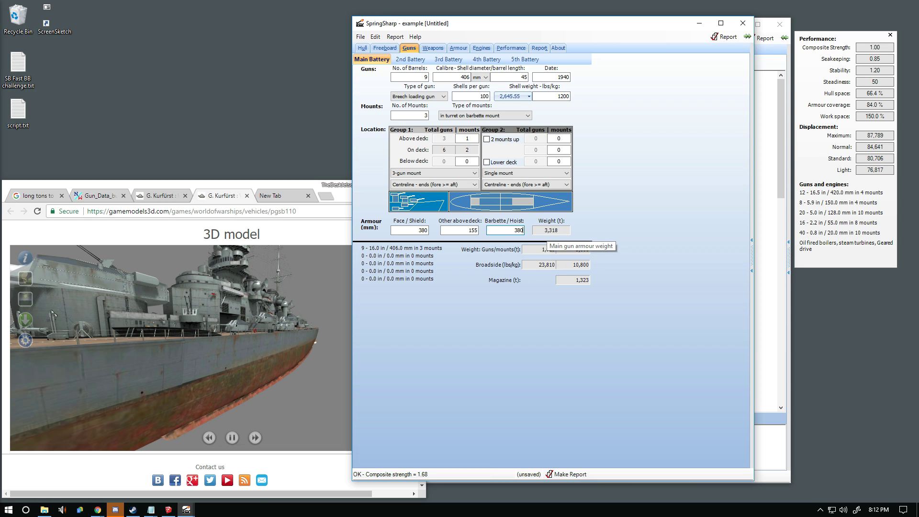
left_click(411, 228)
mouse_move(549, 254)
Step: Set the second battery to 20 barrels with a calibre of 127 mm
left_click(409, 60)
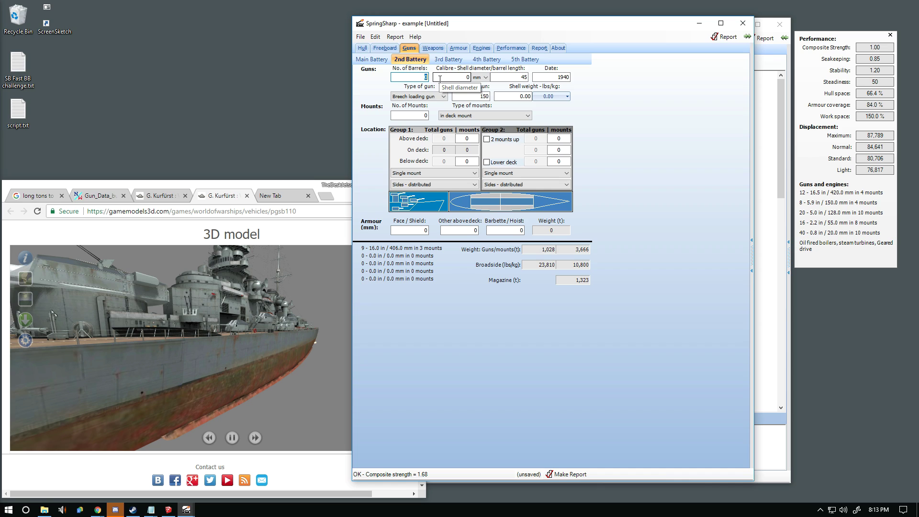
type("20")
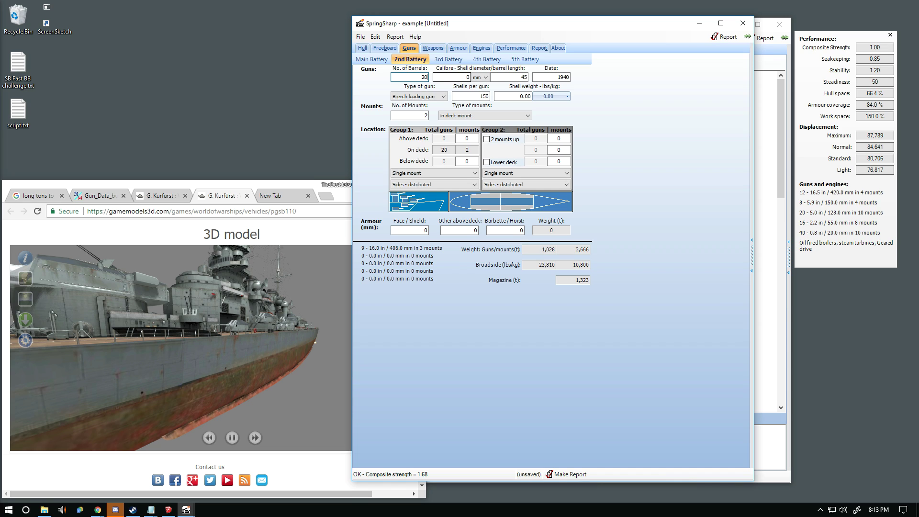
key("Tab")
type("127")
key("Tab")
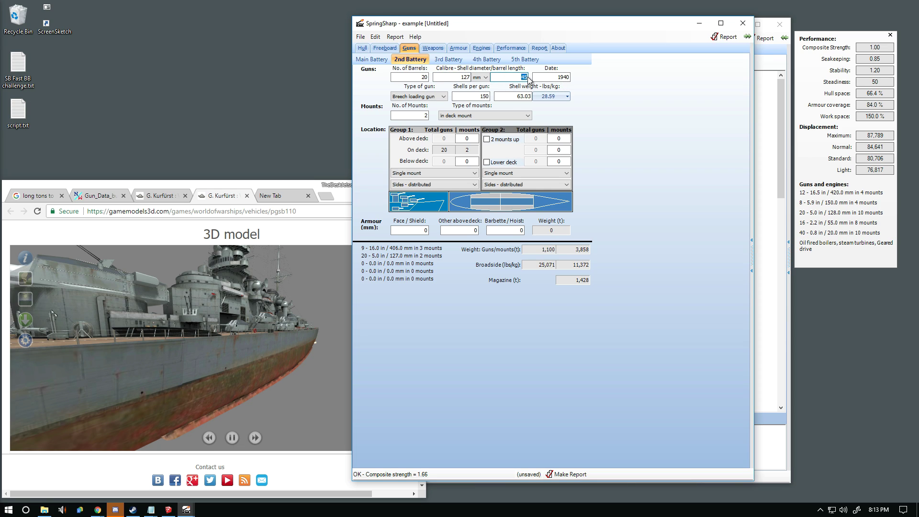
Step: Make the second battery's gun type Dual purpose gun and set its ammunition to 300 shells per gun
left_click(420, 97)
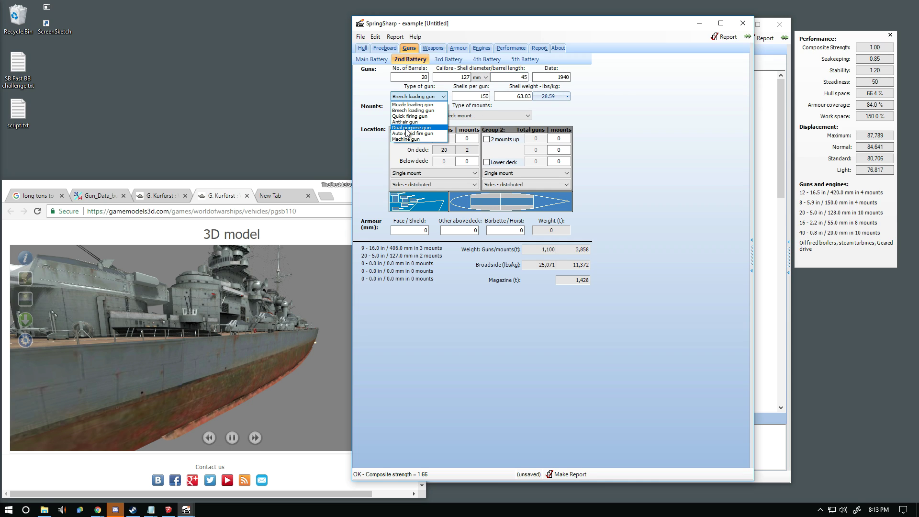
left_click(407, 127)
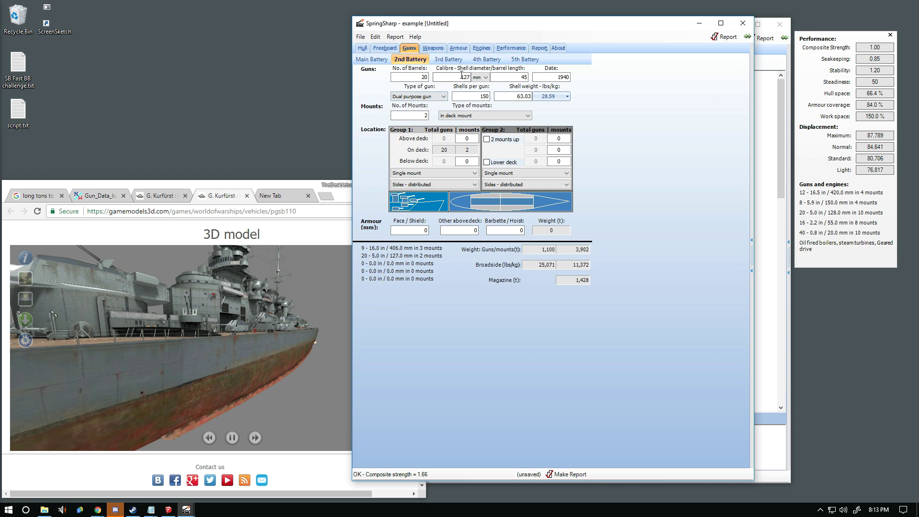
left_click(442, 97)
left_click(443, 98)
double_click(424, 77)
key("Tab")
key("Tab")
key("Tab")
left_click(419, 96)
left_click(413, 128)
key("Tab")
type("300")
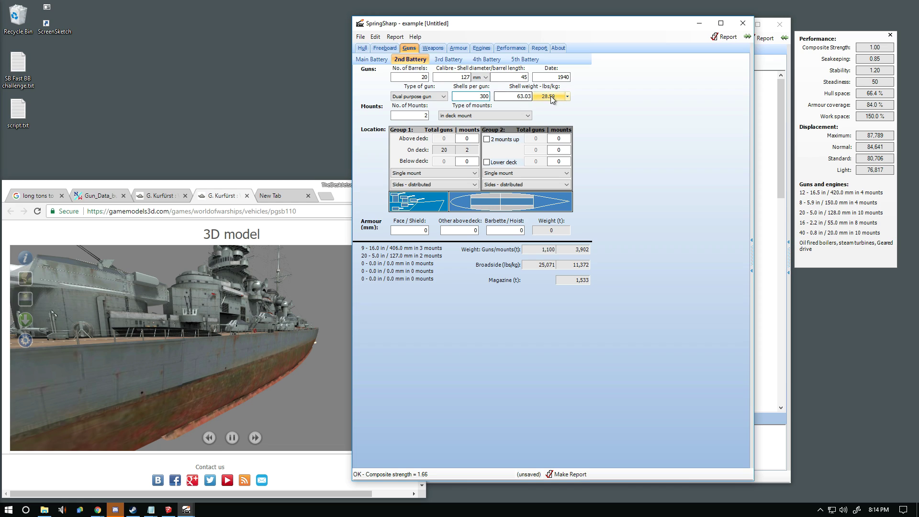
Step: Give the second battery 10 mounts of the type in deck and hoist mount
left_click(424, 115)
type("10")
left_click(450, 116)
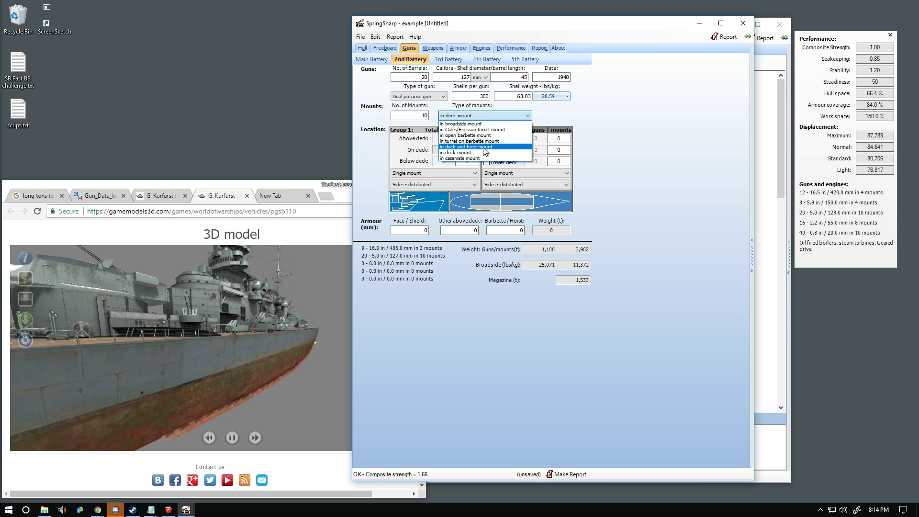
left_click(485, 151)
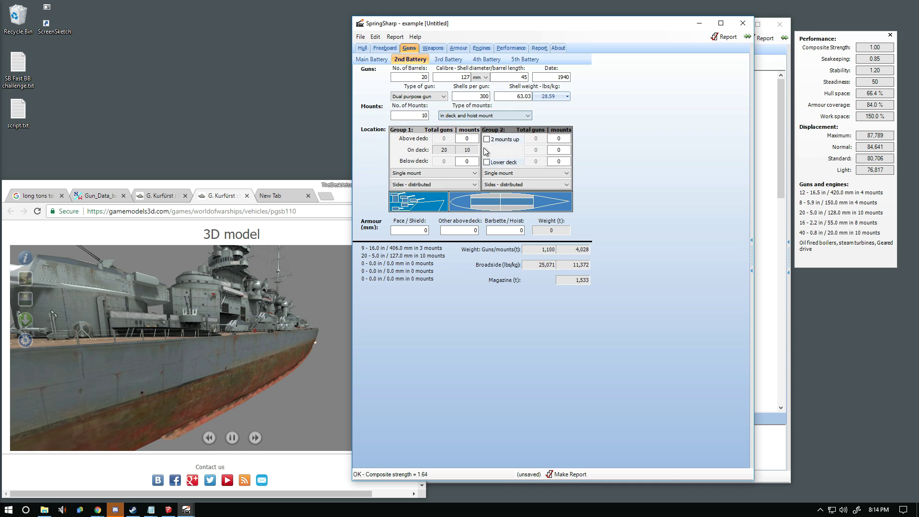
Step: Place 6 of the second battery's mounts above deck, choose Twin mount for group 1, and keep Sides - distributed
double_click(462, 140)
type("6")
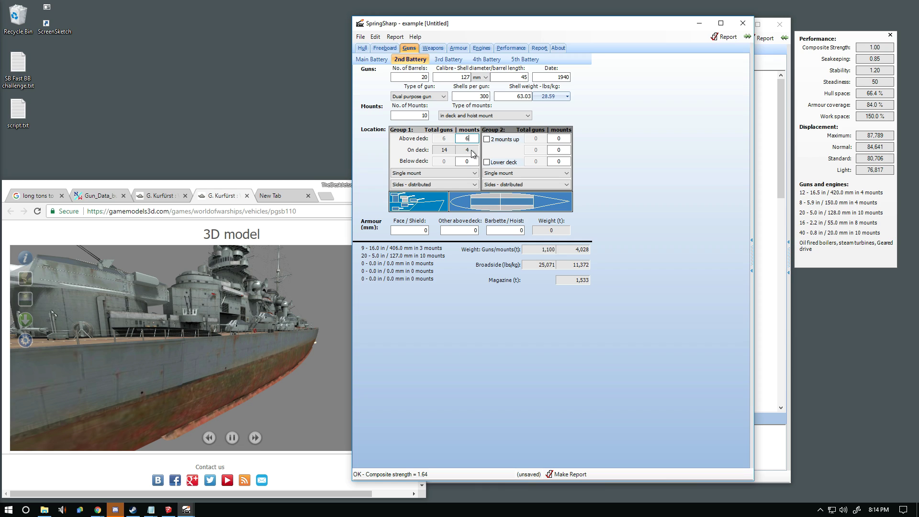
left_click(429, 174)
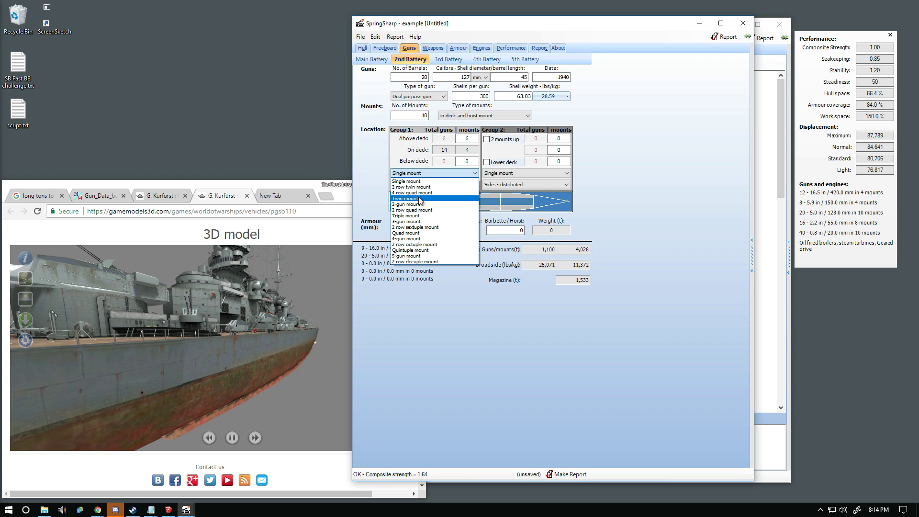
left_click(419, 199)
left_click(426, 184)
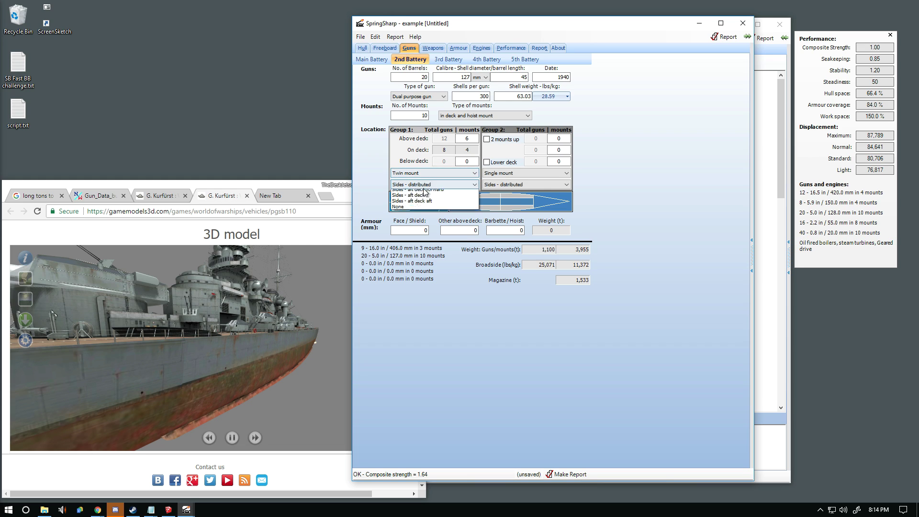
left_click(421, 245)
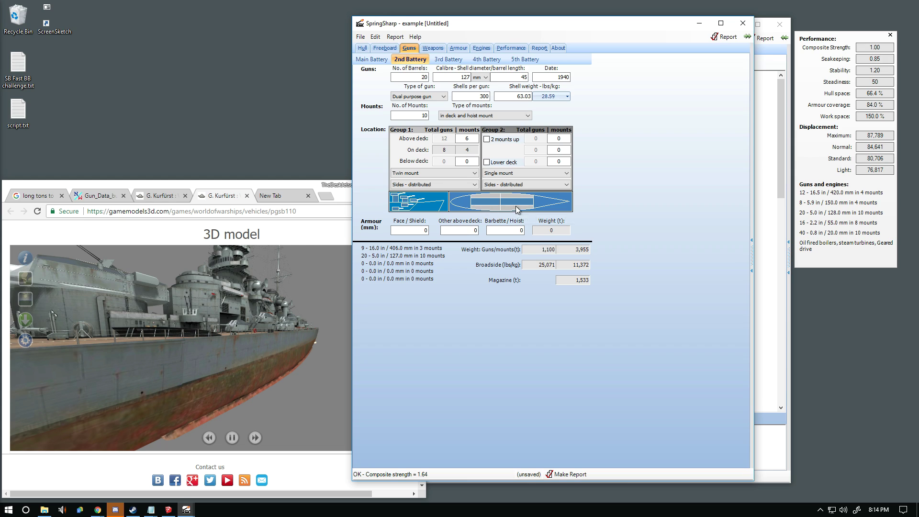
left_click(425, 184)
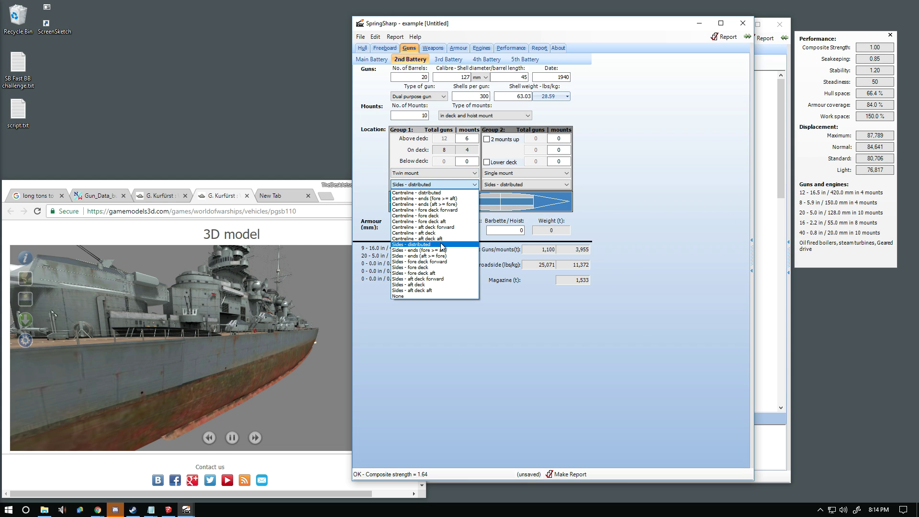
left_click(442, 245)
Step: Set the second battery's face, other above-deck and barbette armour to 25 mm each
key("Tab")
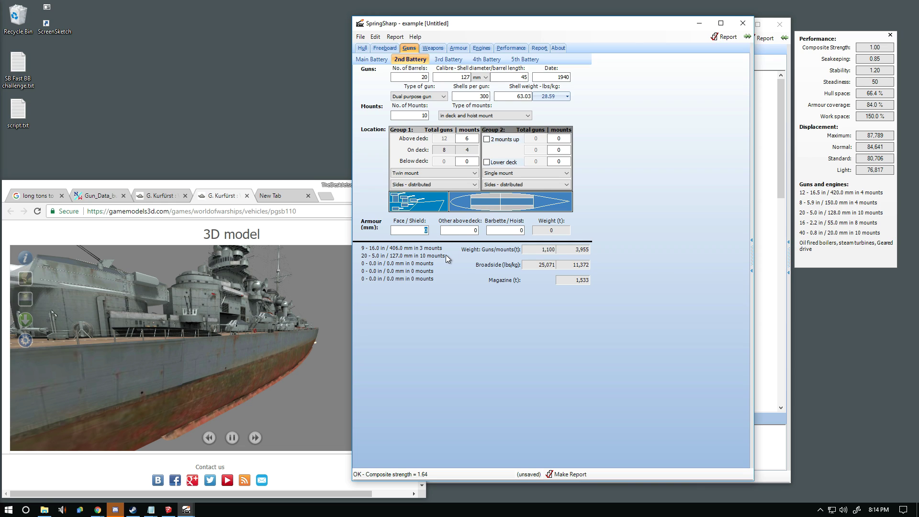
type("25")
key("Tab")
type("25")
key("Tab")
type("25")
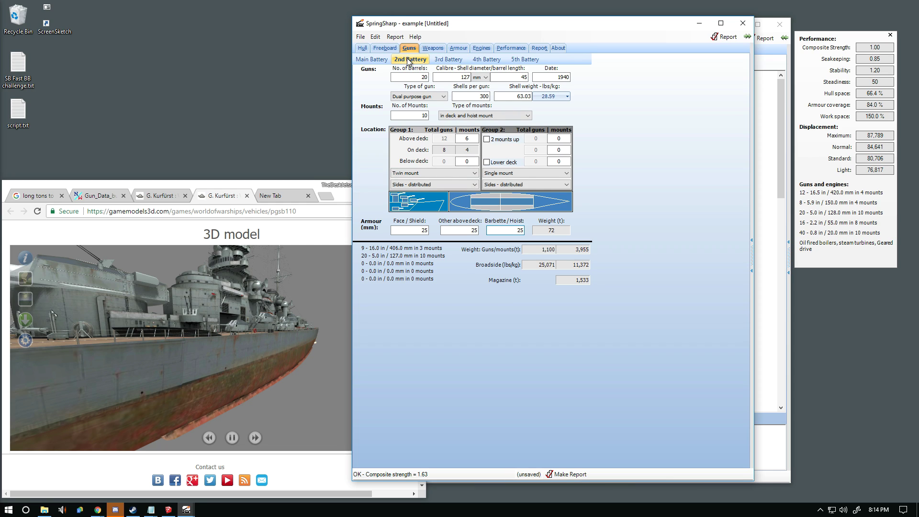
Step: Open the settings for torpedoes, mines, depth charges and miscellaneous weight
left_click(430, 48)
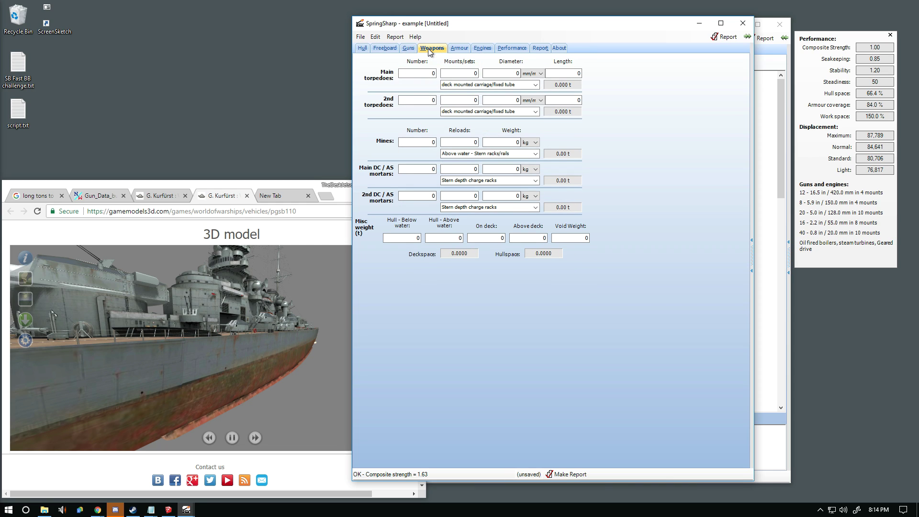
left_click(409, 48)
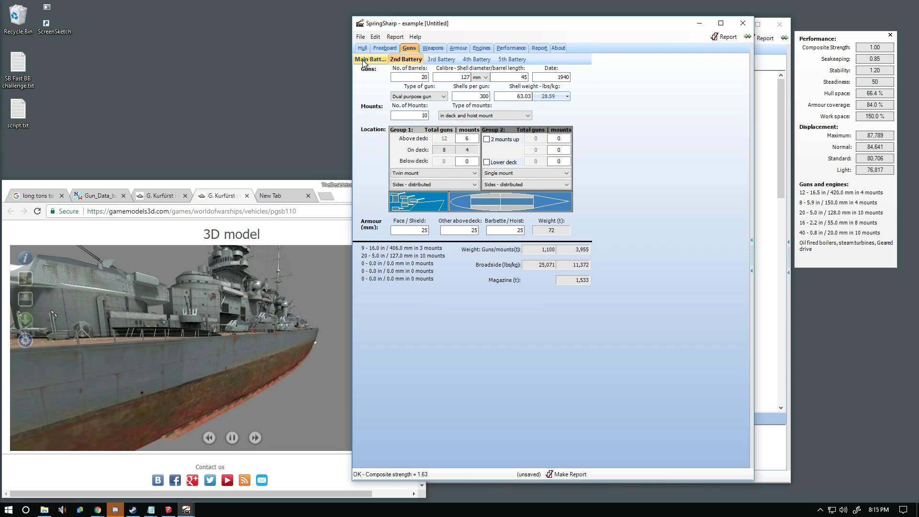
left_click(433, 48)
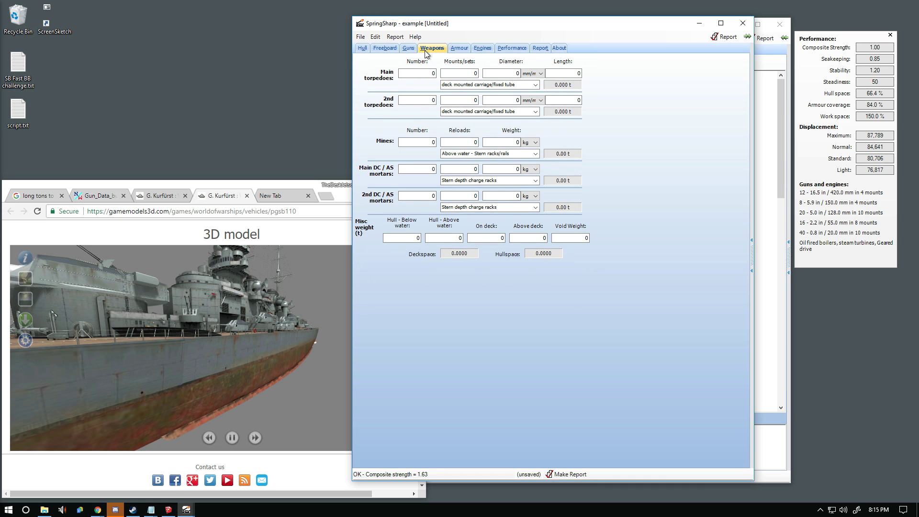
Step: Switch to the browser and orbit the reference battleship's 3D model to look along its foredeck
left_click(417, 74)
left_click(417, 169)
left_click(498, 238)
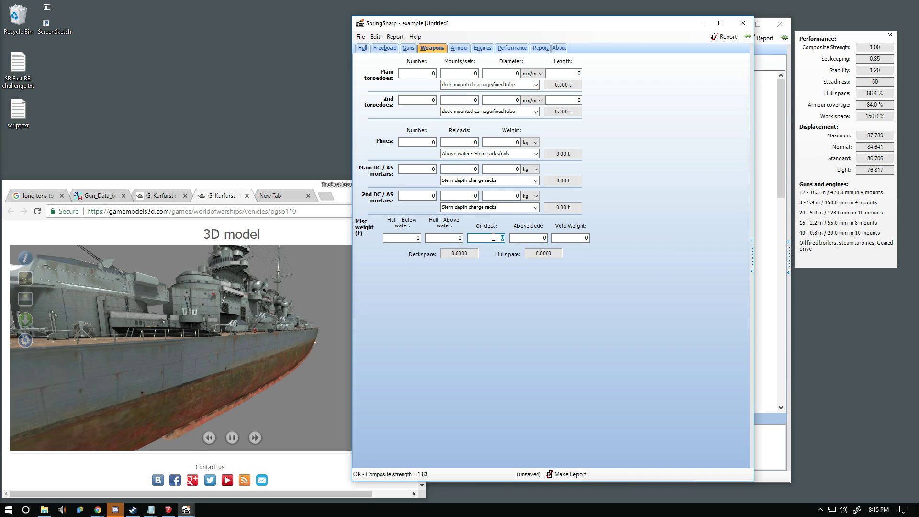
left_click_drag(217, 320, 245, 385)
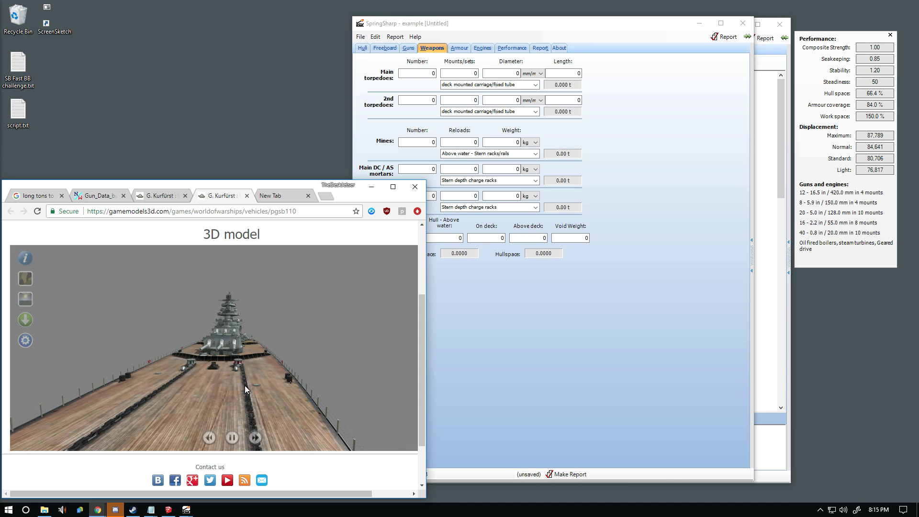
left_click(492, 230)
Step: Set the miscellaneous weight to 50 t on deck and 25 t above deck
double_click(493, 237)
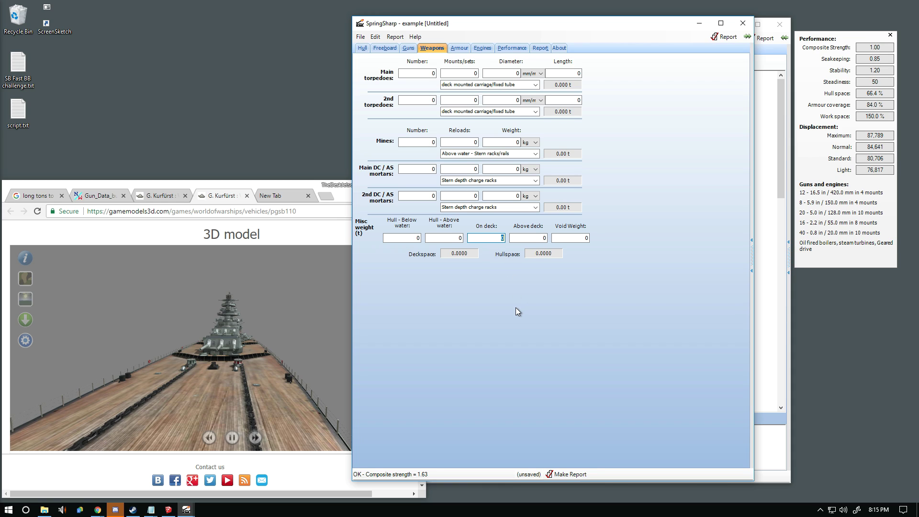
type("25")
key("Tab")
type("2")
type("0")
key("shift+Tab")
type("50")
key("shift+Tab")
type("50")
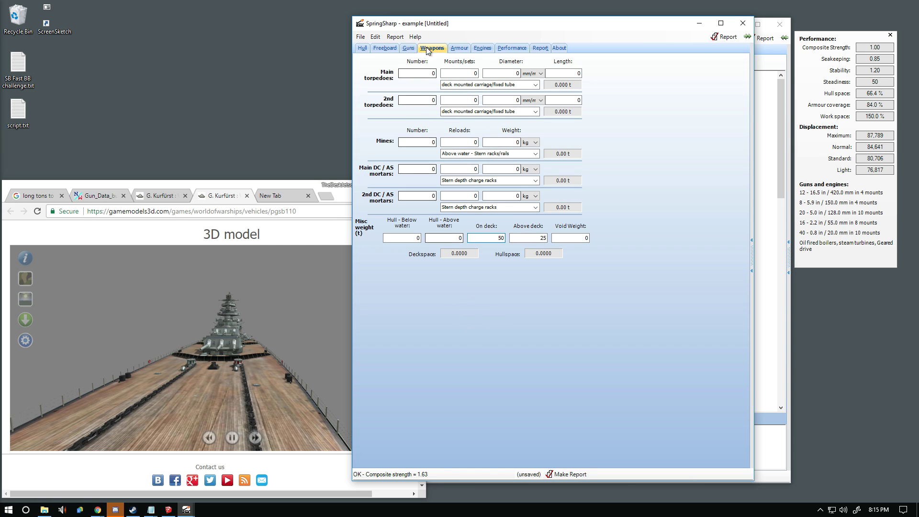
Step: Open the armour settings, keep maximum thickness in millimetres, and fill in the default belt and bulkhead dimensions
left_click(461, 48)
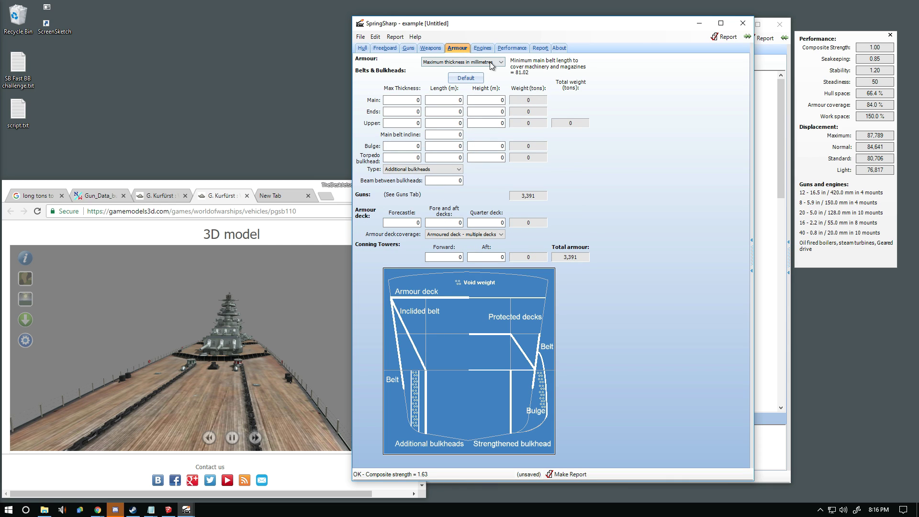
left_click(465, 61)
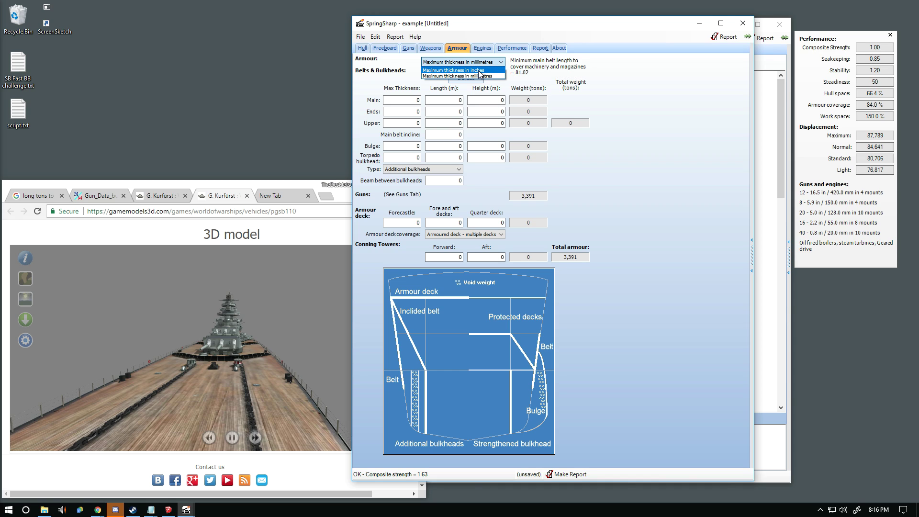
left_click(484, 66)
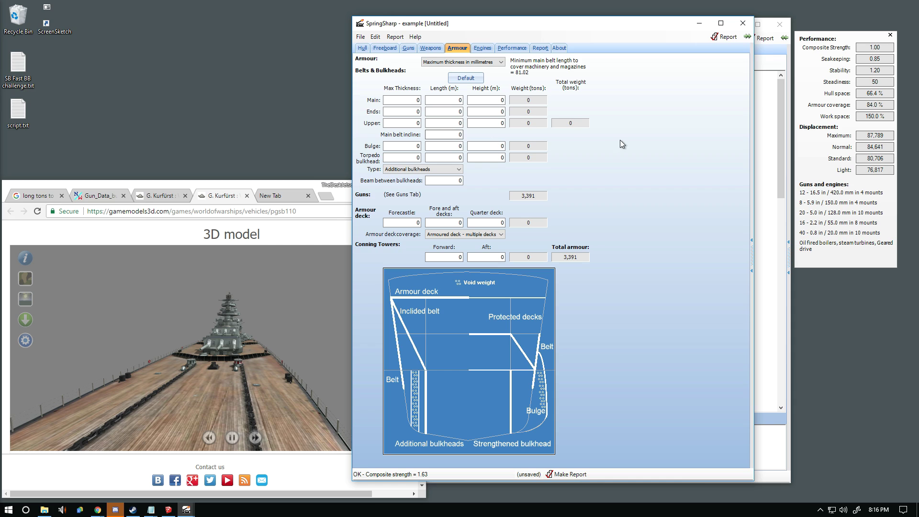
left_click(431, 49)
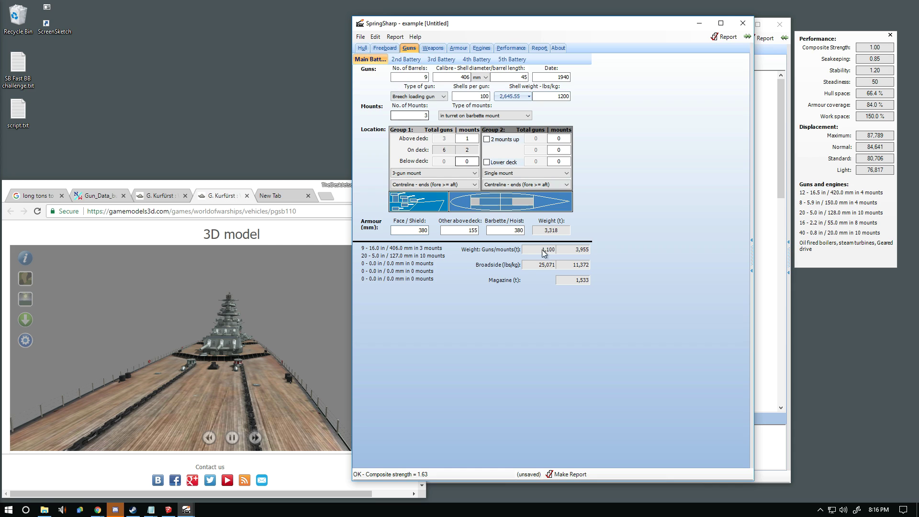
left_click(481, 48)
left_click(455, 47)
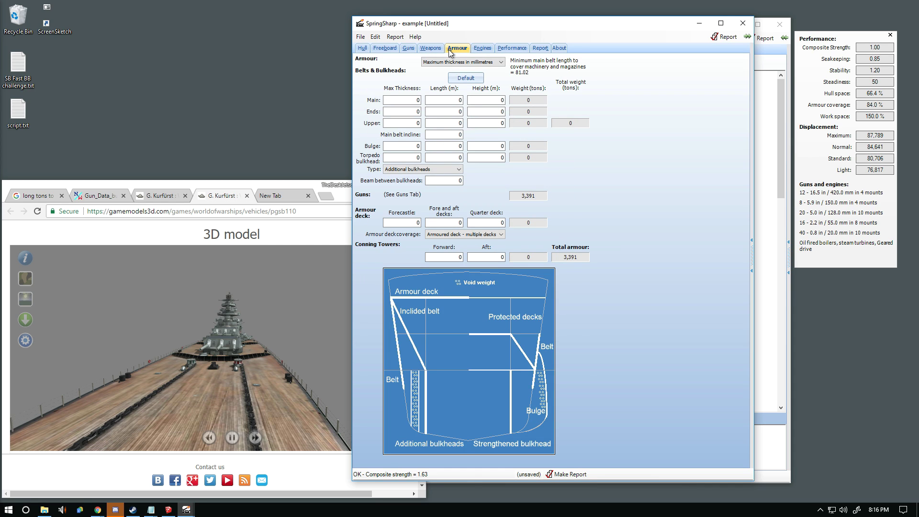
left_click(461, 80)
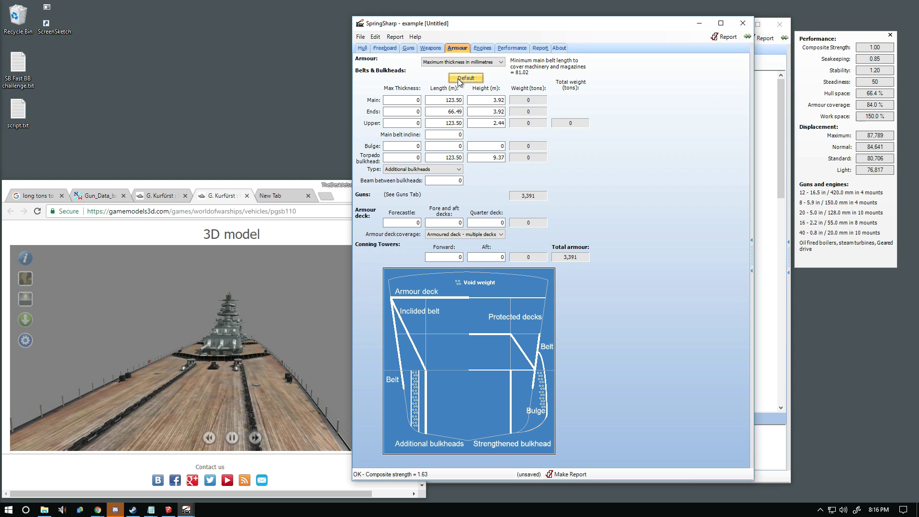
Step: Compare the default belt lengths with the forecastle and forward deck lengths in the freeboard settings and the hull dimensions
left_click(449, 101)
key("Tab")
key("Tab")
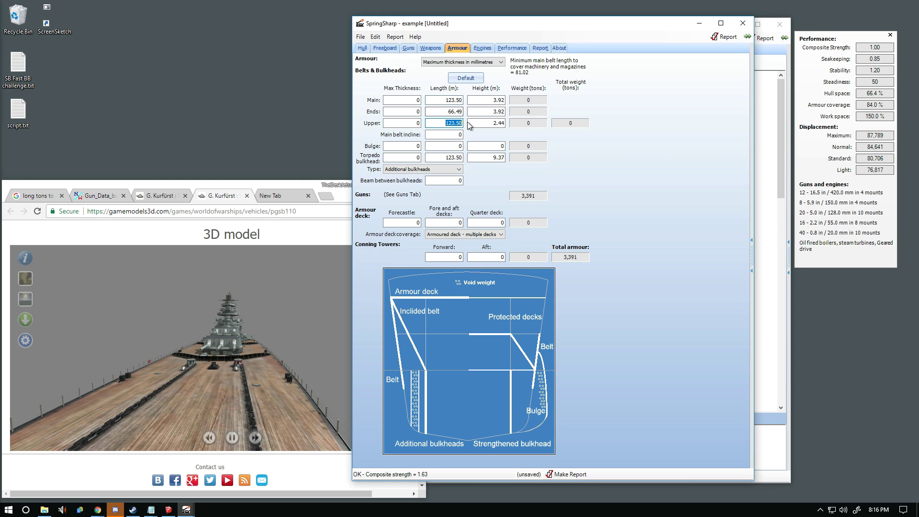
left_click(386, 48)
double_click(428, 169)
left_click(423, 181)
double_click(423, 181)
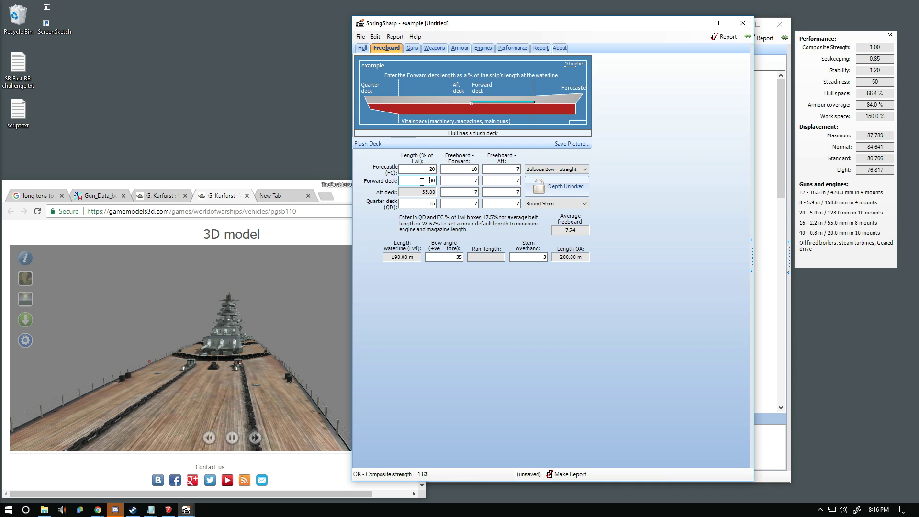
left_click(457, 48)
left_click(415, 101)
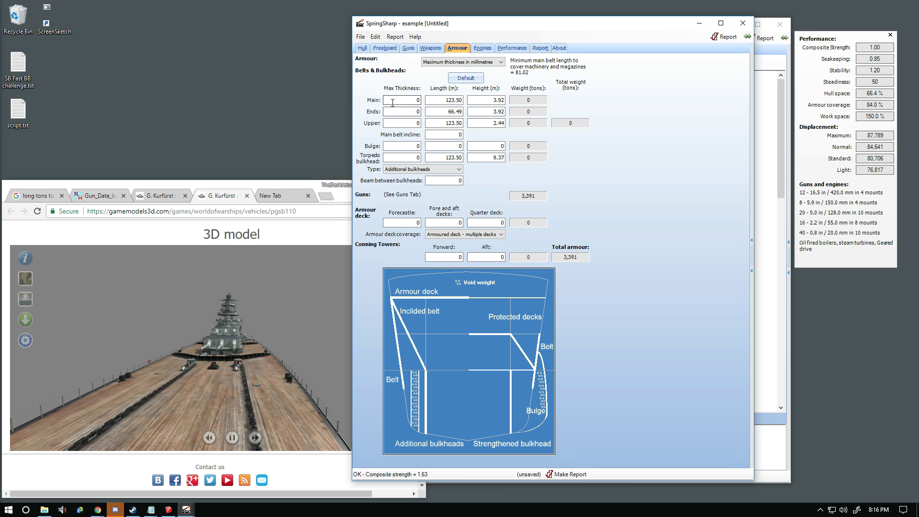
left_click_drag(402, 100, 426, 105)
left_click(384, 48)
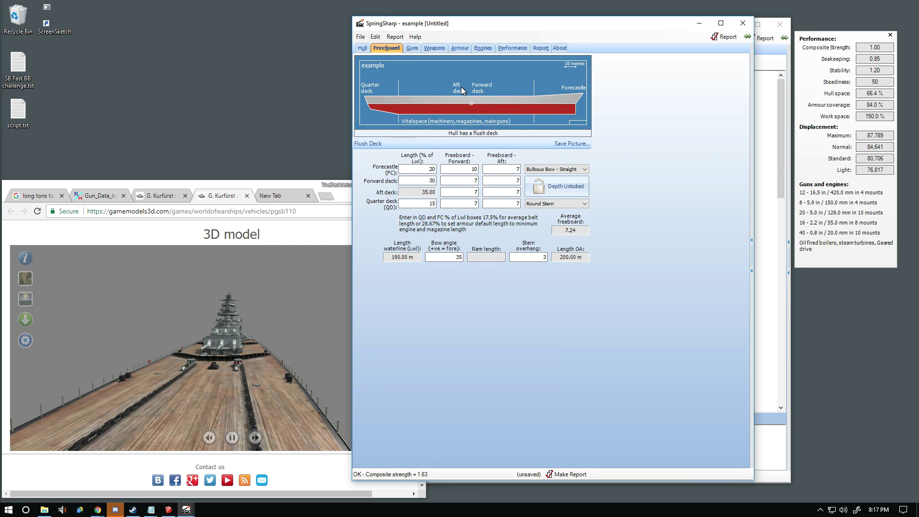
left_click(430, 181)
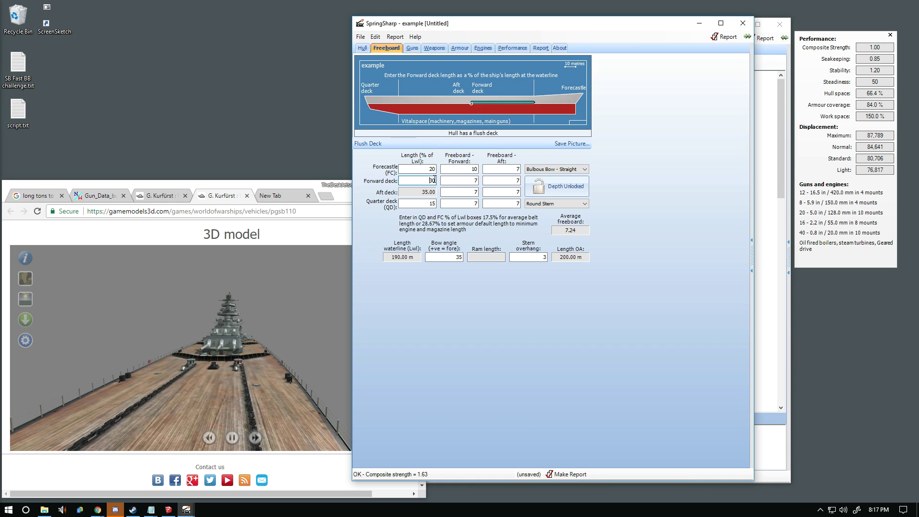
left_click(457, 48)
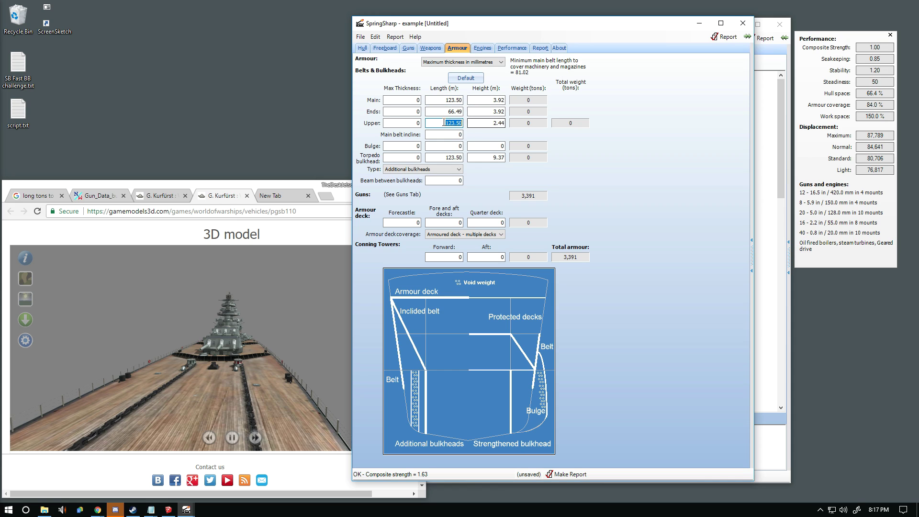
double_click(450, 113)
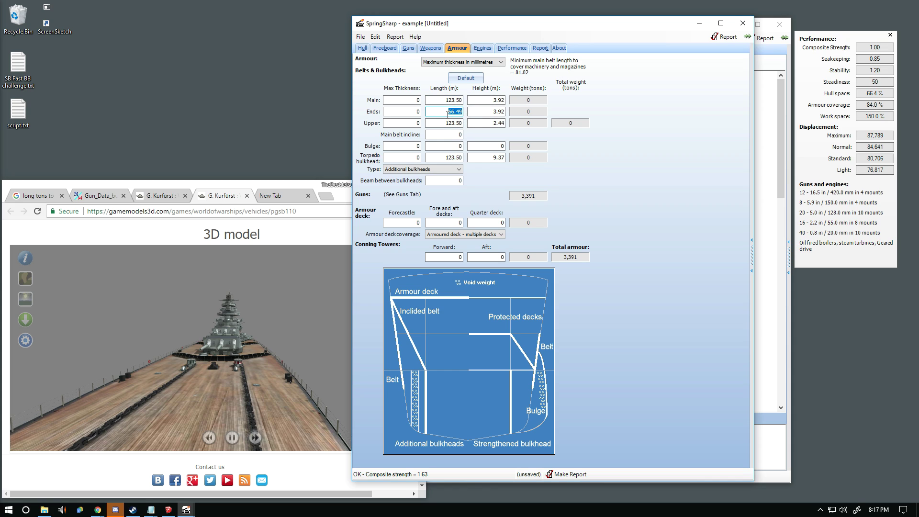
left_click(363, 48)
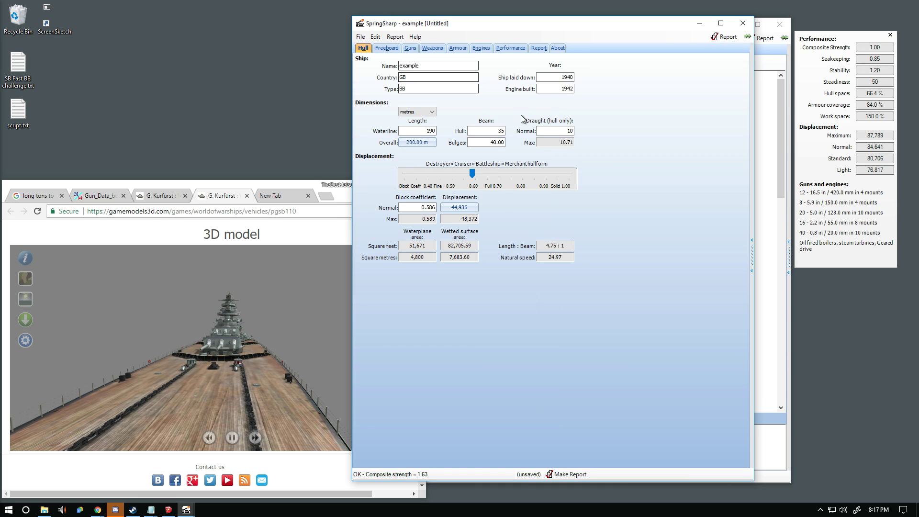
left_click(387, 48)
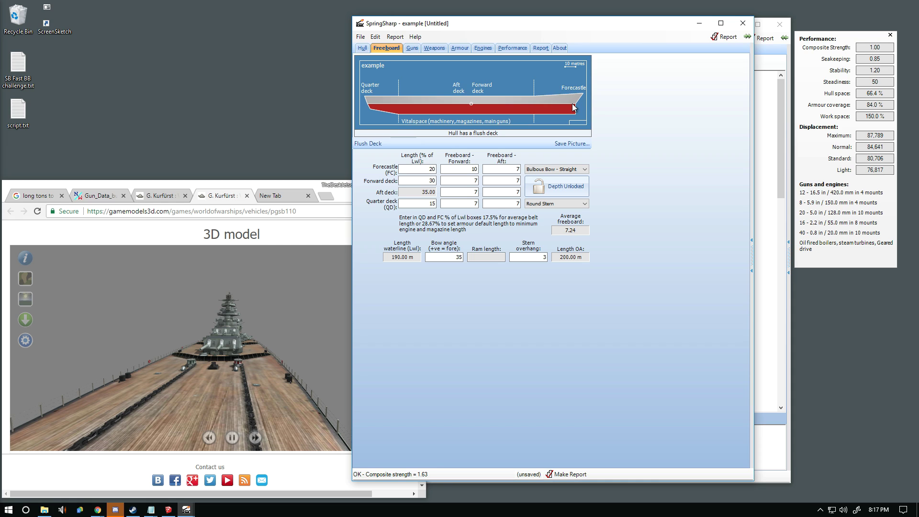
left_click(460, 48)
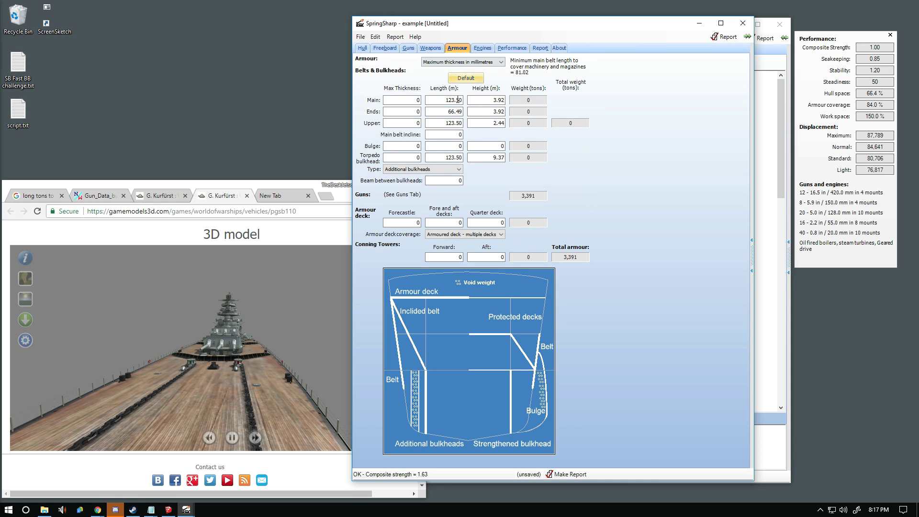
Step: Set the main belt incline to 10 and the main belt's maximum thickness to 380 mm
key("Tab")
key("Tab")
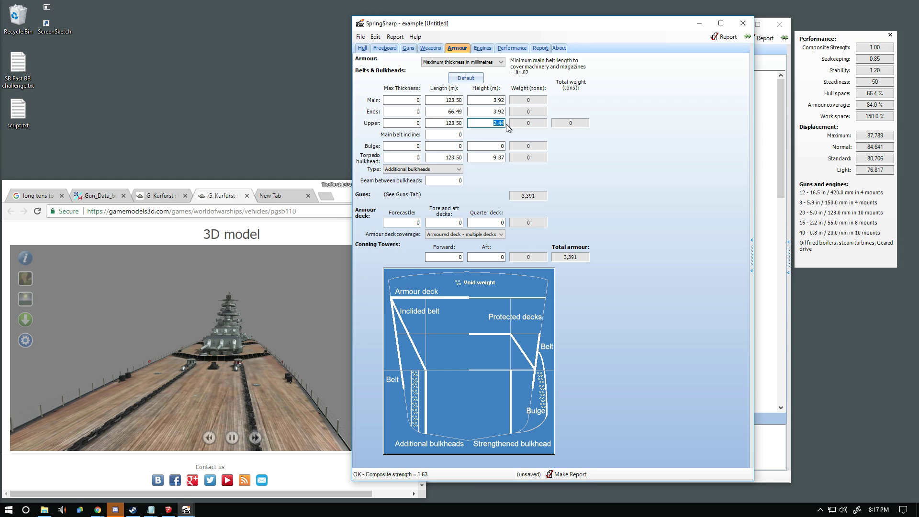
key("Tab")
type("10")
left_click(411, 101)
type("380")
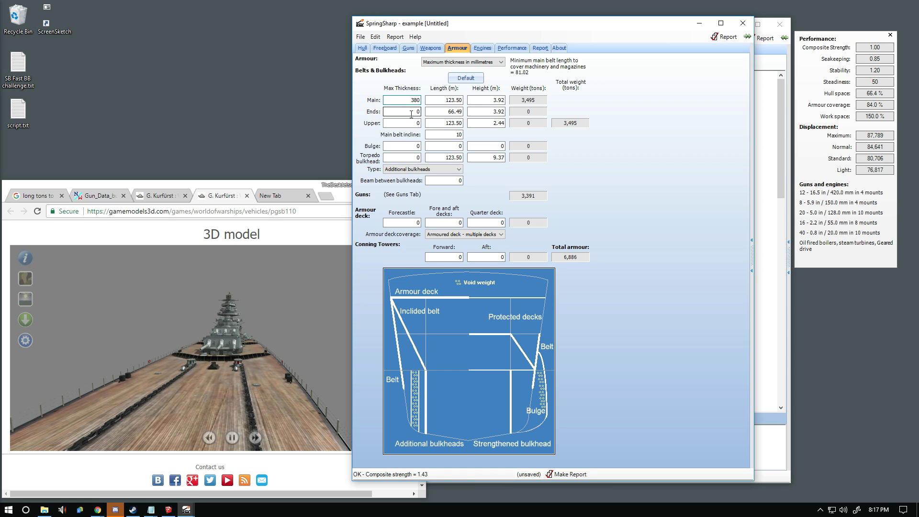
Step: Copy the main belt's length of 123.50 m into the bulge length
left_click(411, 114)
left_click(415, 125)
left_click(401, 147)
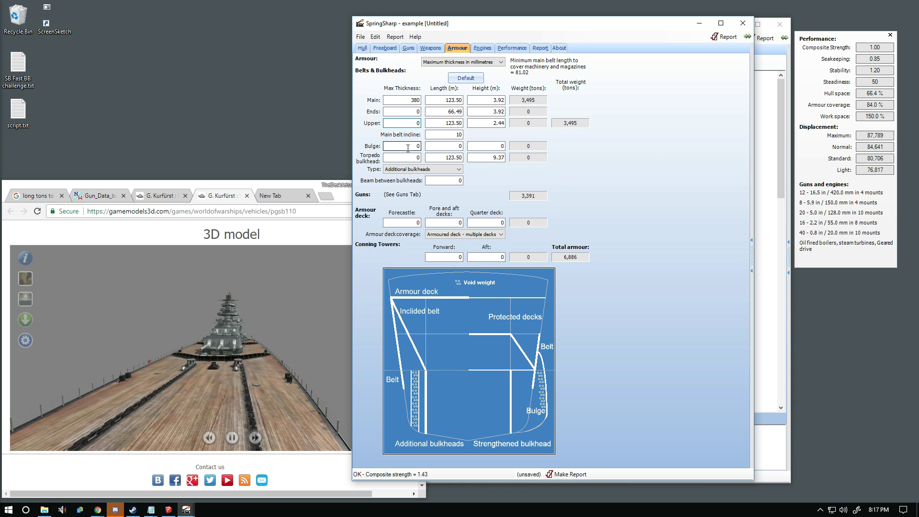
double_click(401, 147)
left_click(411, 147)
left_click_drag(444, 100, 467, 101)
key("ctrl+c")
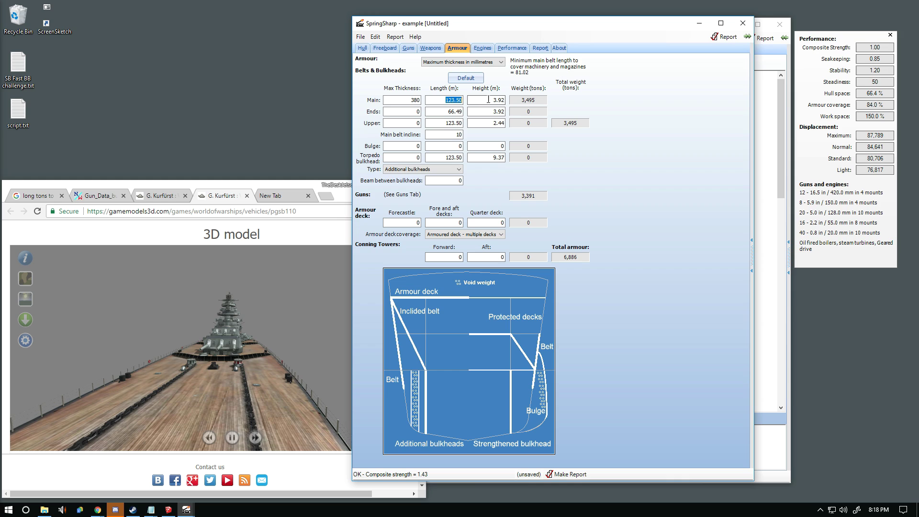
double_click(445, 146)
key("ctrl+v")
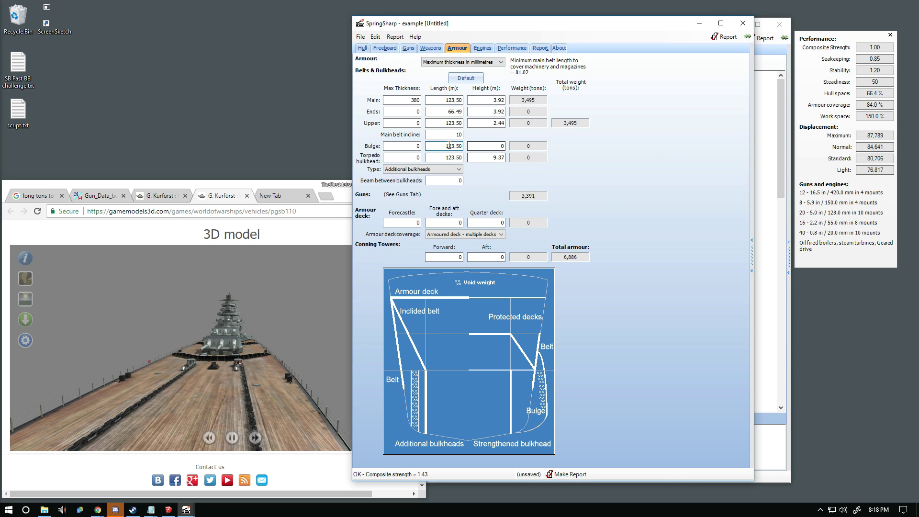
Step: Copy the torpedo bulkhead's height of 9.37 m into the bulge height
double_click(494, 146)
left_click(493, 158)
key("ctrl+c")
left_click(493, 146)
key("ctrl+v")
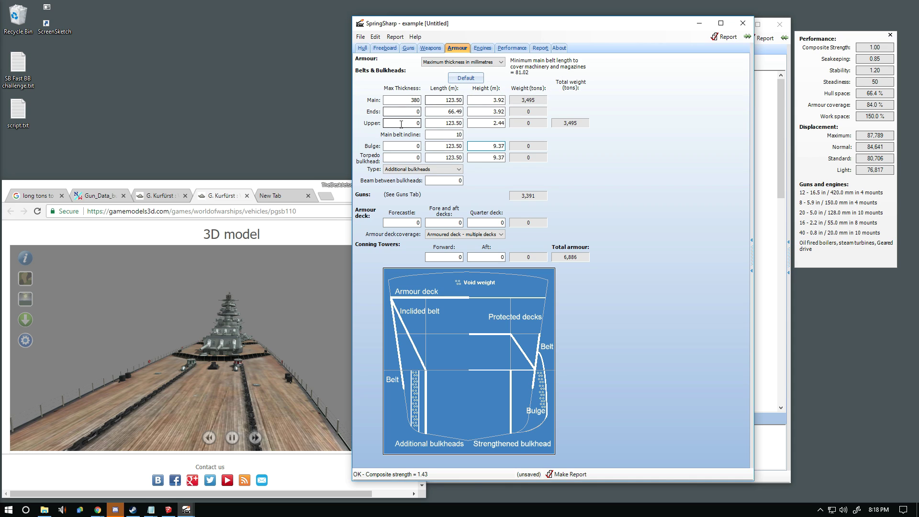
Step: Set the torpedo bulkhead's maximum thickness to 50 mm and keep its type as Additional bulkheads
left_click(412, 158)
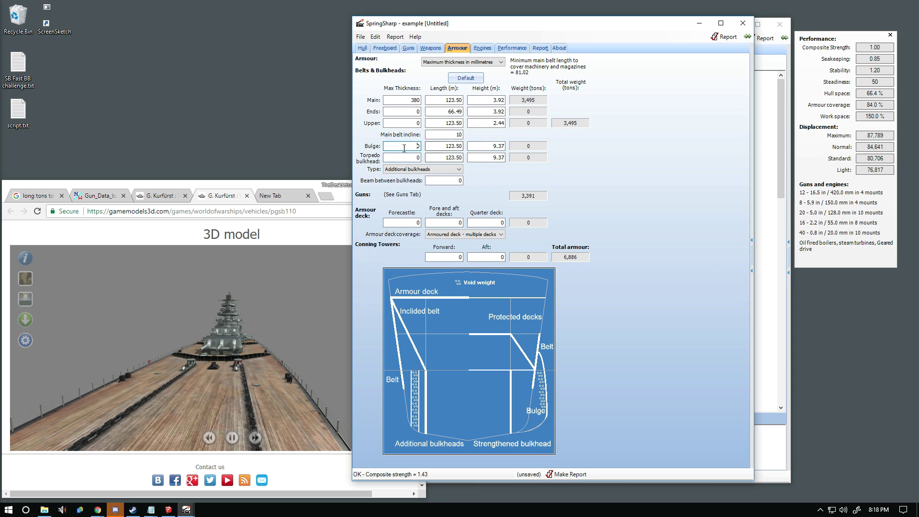
left_click(414, 157)
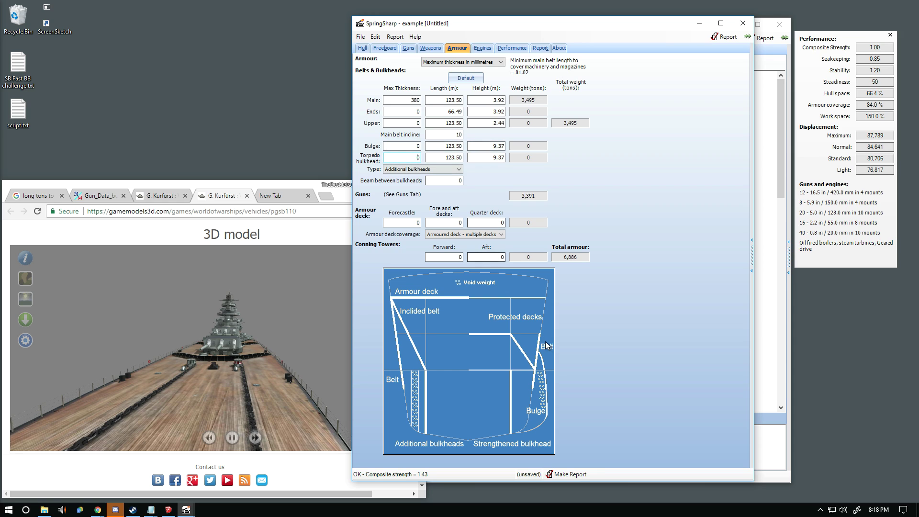
double_click(411, 158)
type("50")
left_click(429, 170)
left_click(430, 171)
left_click(413, 170)
left_click(412, 170)
left_click(412, 171)
left_click(410, 183)
left_click(412, 170)
left_click(411, 177)
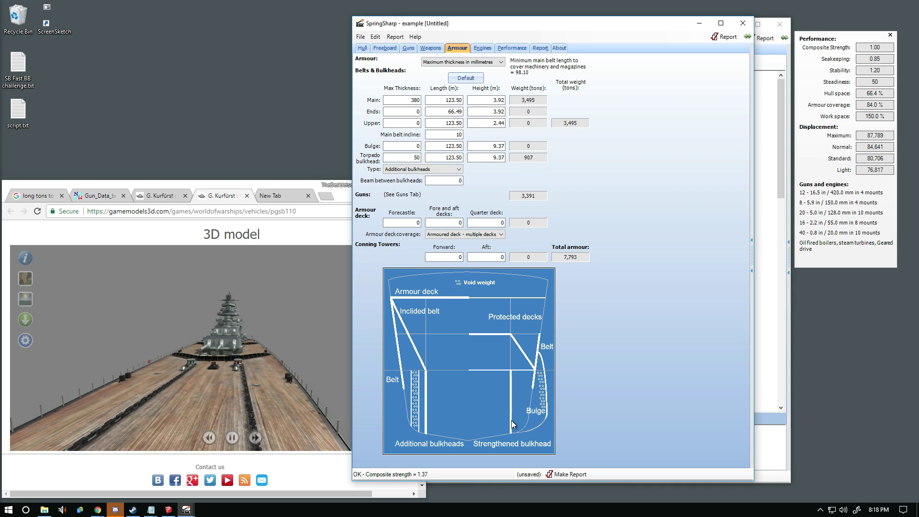
Step: Check the hull beam in the hull dimensions and set the beam between the torpedo bulkheads to 30 m
left_click(413, 157)
key("Tab")
key("Tab")
left_click(363, 48)
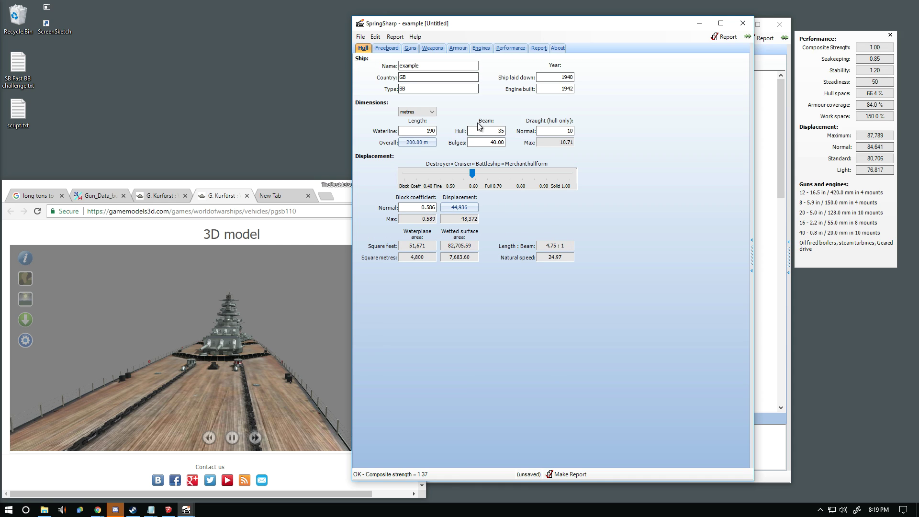
double_click(498, 131)
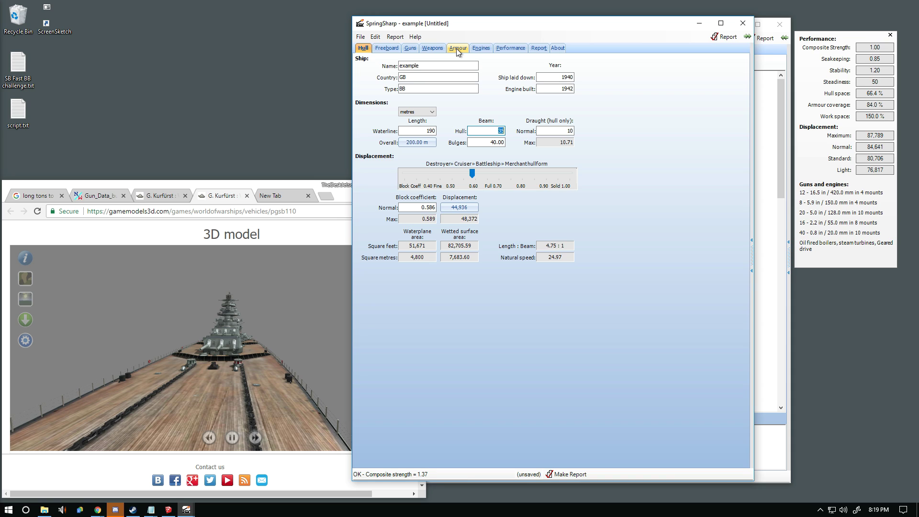
key("Left")
left_click(454, 48)
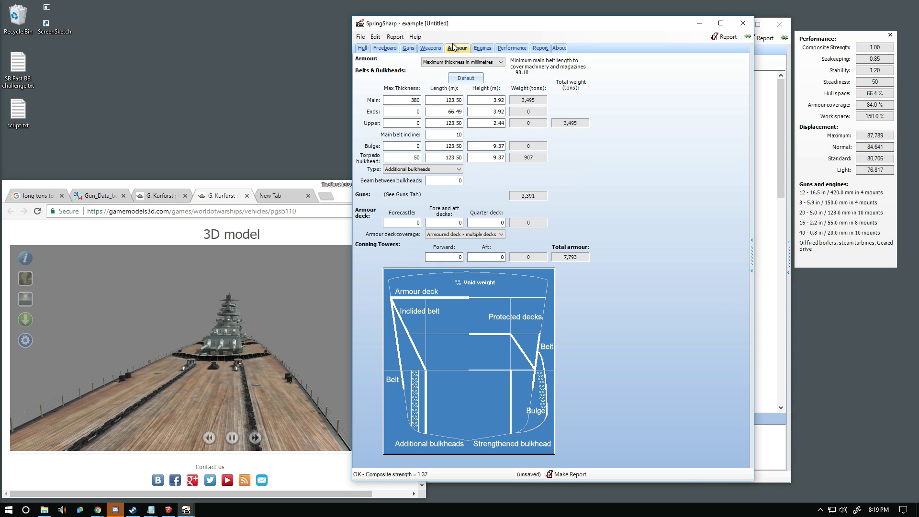
key("Tab")
type("30")
Step: Compare the bulge beam in the hull dimensions with the beam between the torpedo bulkheads
left_click(363, 48)
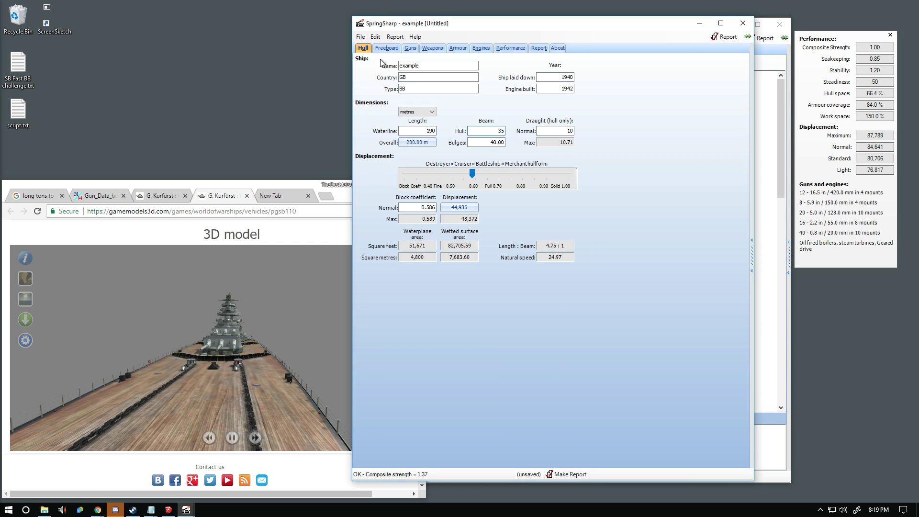
left_click(488, 145)
left_click(490, 145)
double_click(493, 144)
left_click(495, 143)
left_click(457, 48)
double_click(457, 180)
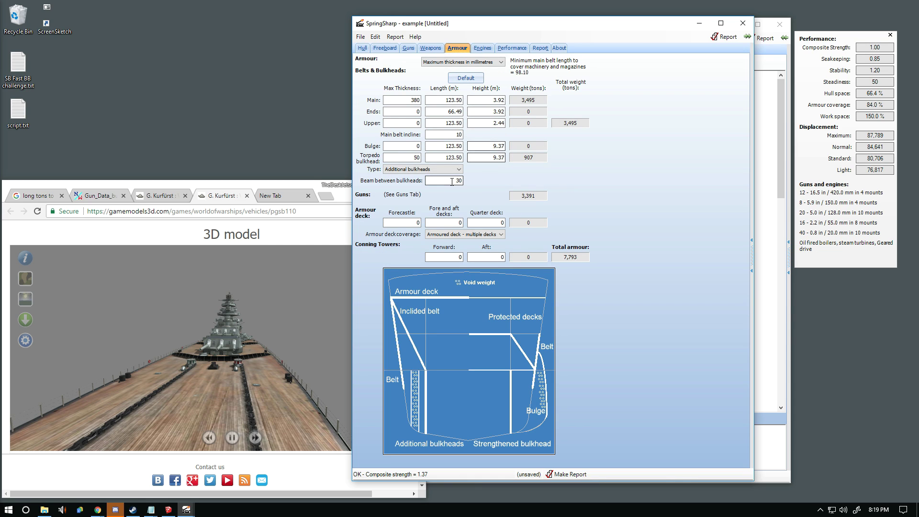
key("Left")
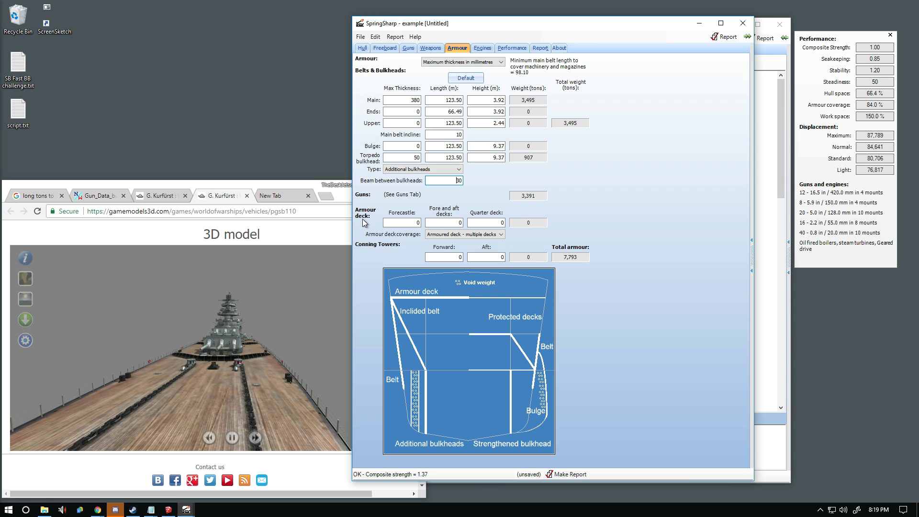
Step: Set the armour thickness of the fore and aft decks to 150 mm
key("Tab")
key("Tab")
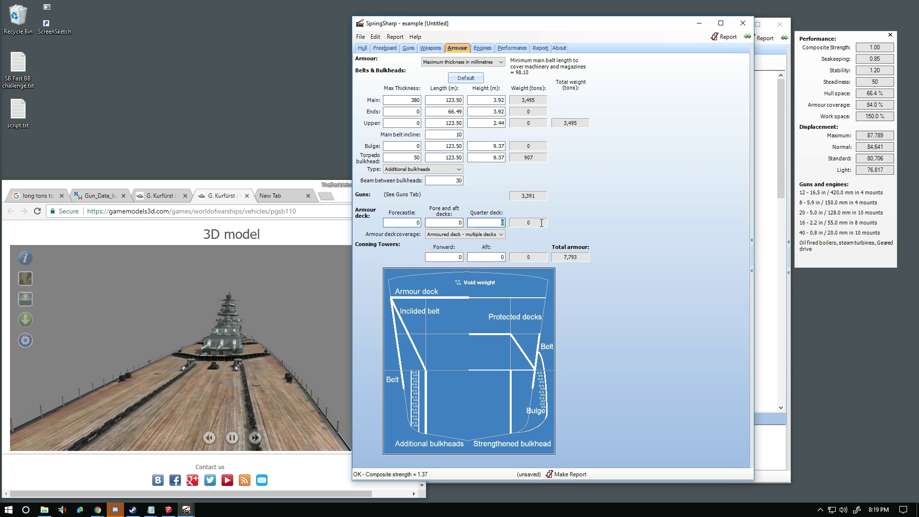
key("BackSpace")
left_click(408, 222)
key("Tab")
type("1550")
left_click(468, 224)
double_click(463, 221)
Step: Set the armour deck coverage to Armoured deck - single deck
left_click(471, 235)
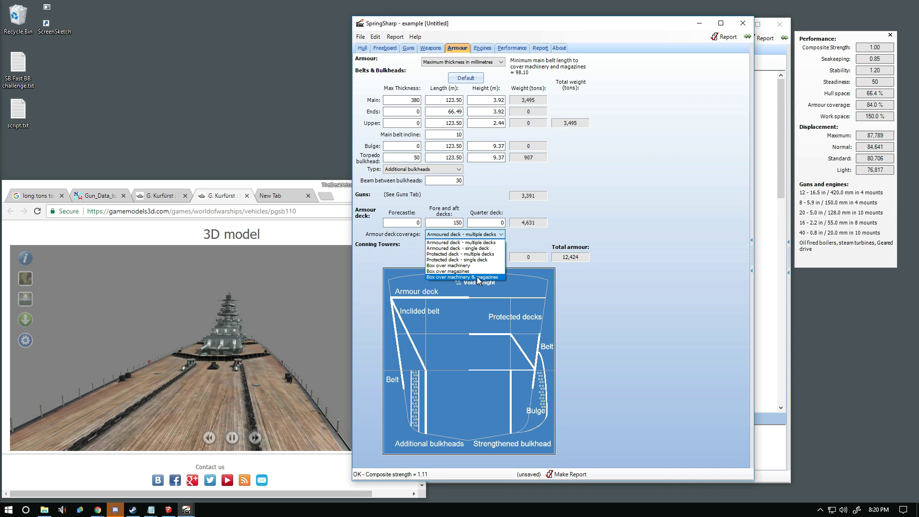
left_click(498, 422)
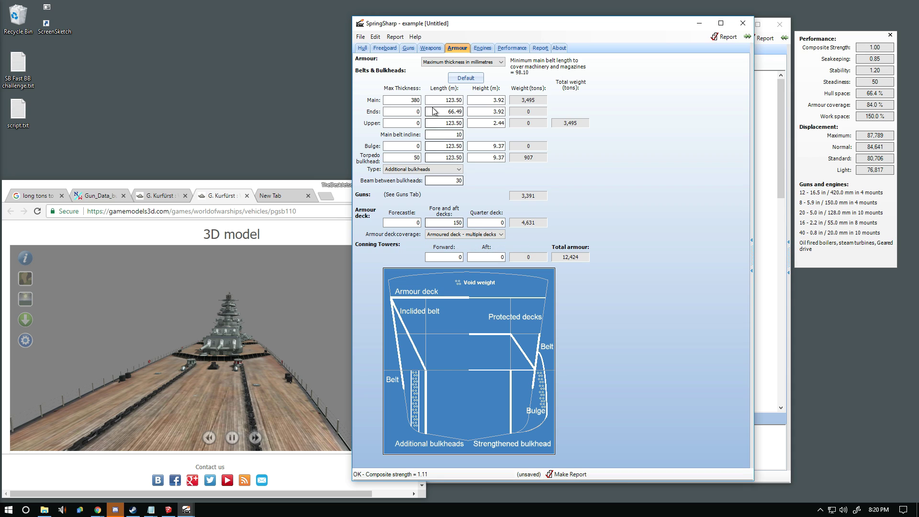
double_click(414, 100)
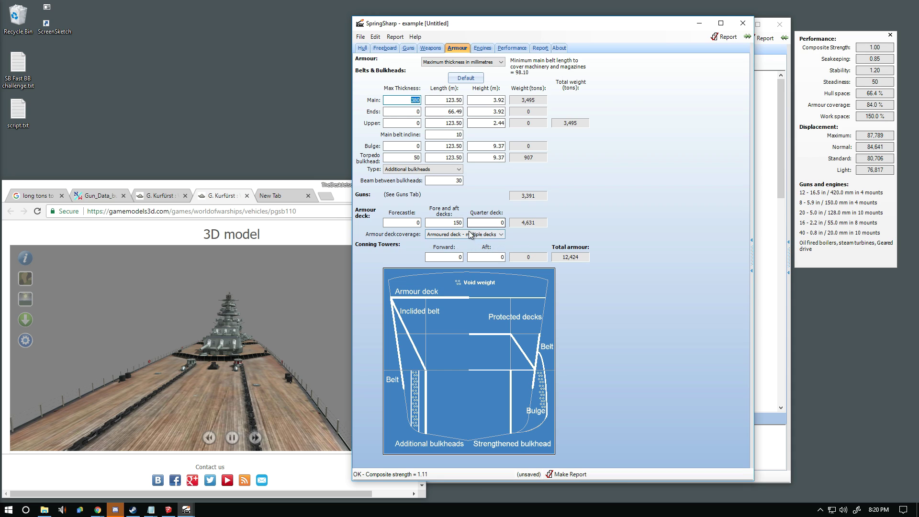
left_click(471, 234)
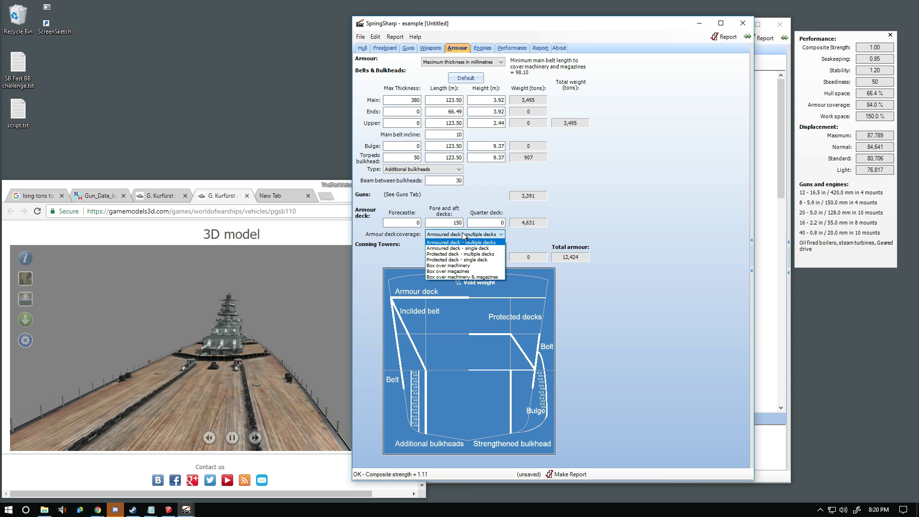
left_click(484, 248)
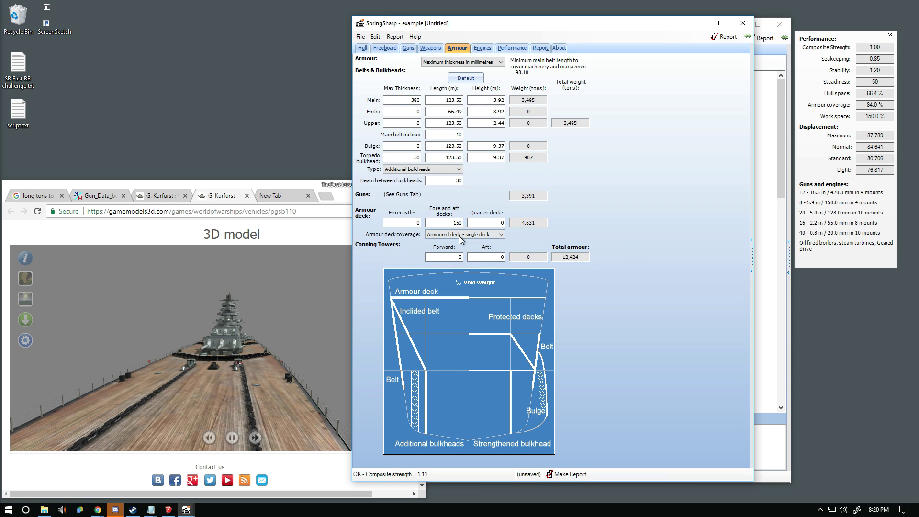
left_click(458, 221)
Step: Set the conning tower armour to 380 mm forward and 150 mm aft
left_click_drag(453, 257, 581, 232)
type("380")
key("Tab")
type("150")
left_click(491, 261)
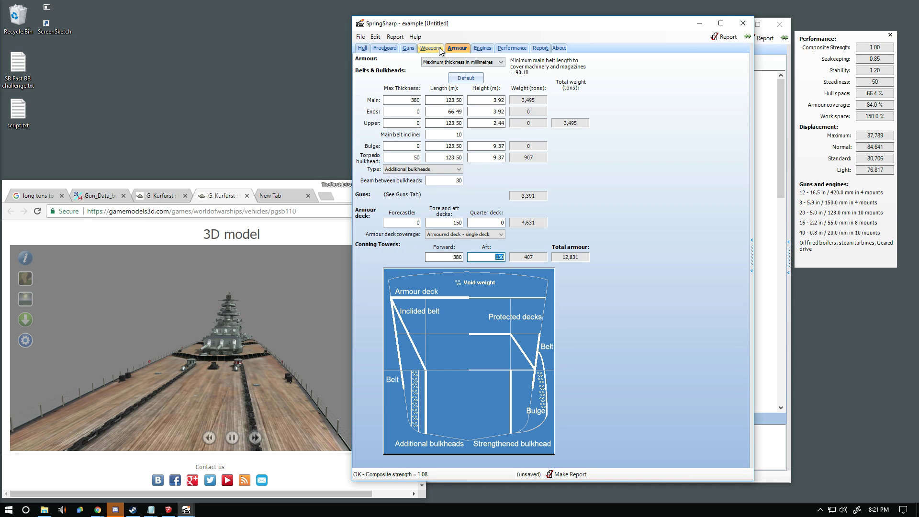
Step: Set the performance trim to 56 and check the engine settings against the seakeeping results
mouse_move(447, 23)
left_mouse_down()
mouse_move(429, 22)
mouse_move(438, 21)
left_mouse_up()
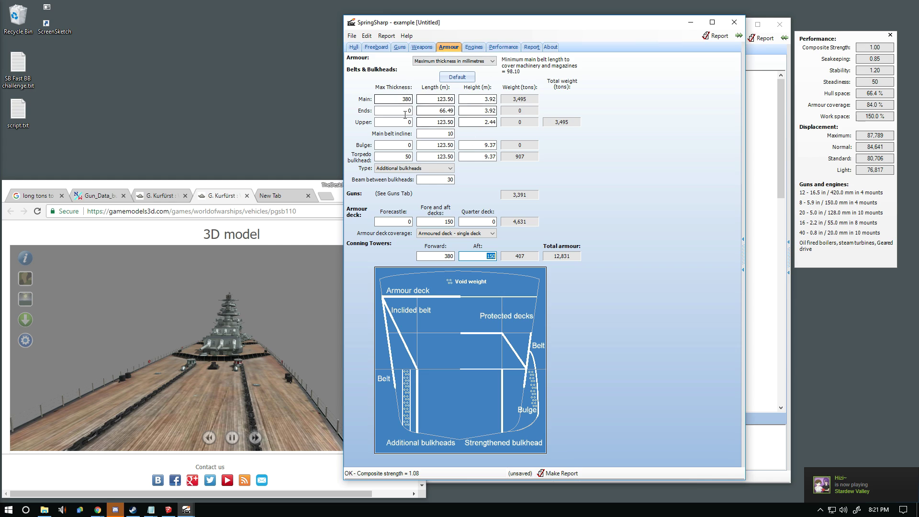
left_click(501, 47)
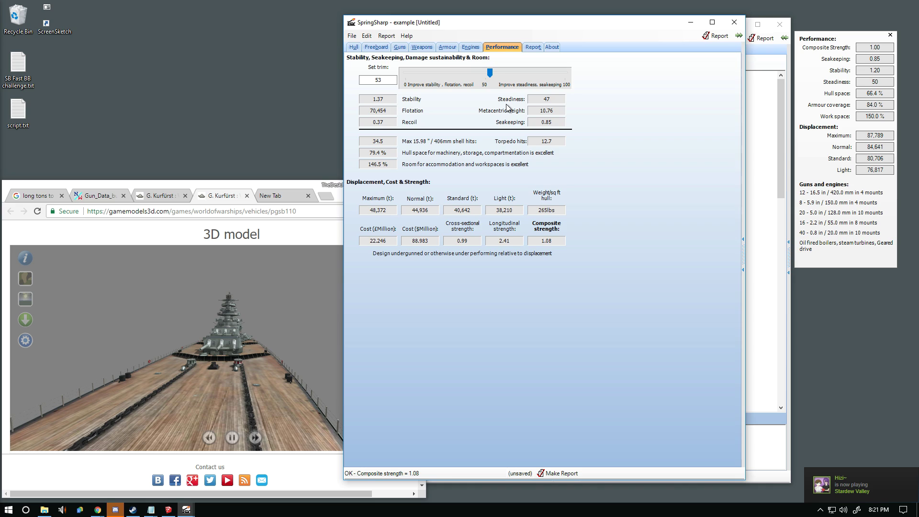
left_click_drag(489, 73, 494, 73)
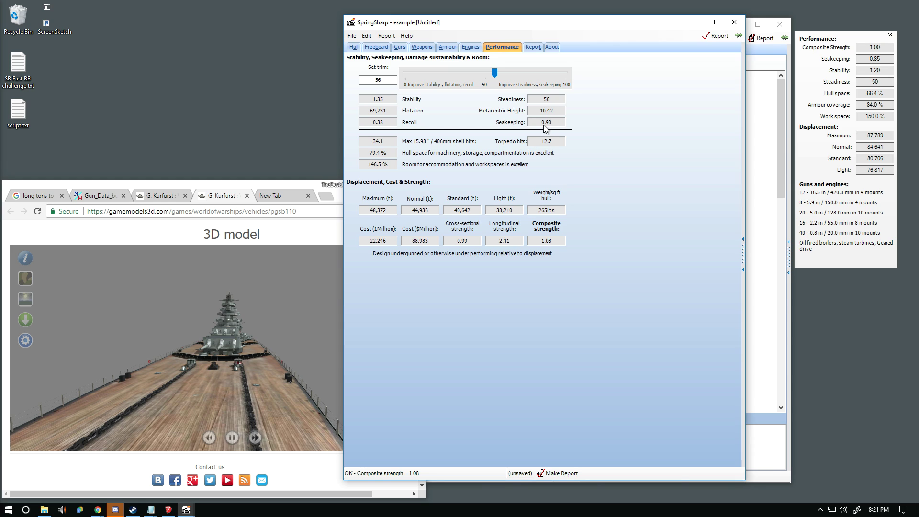
left_click(470, 47)
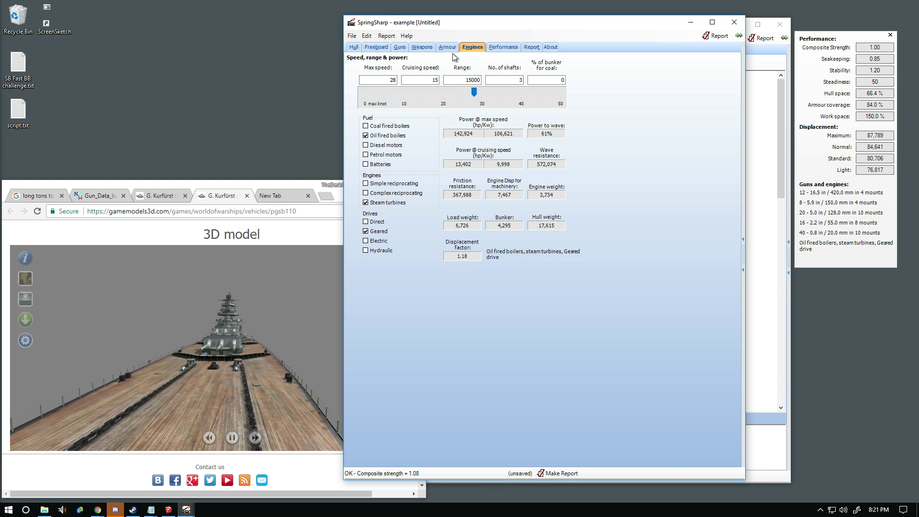
left_click(502, 47)
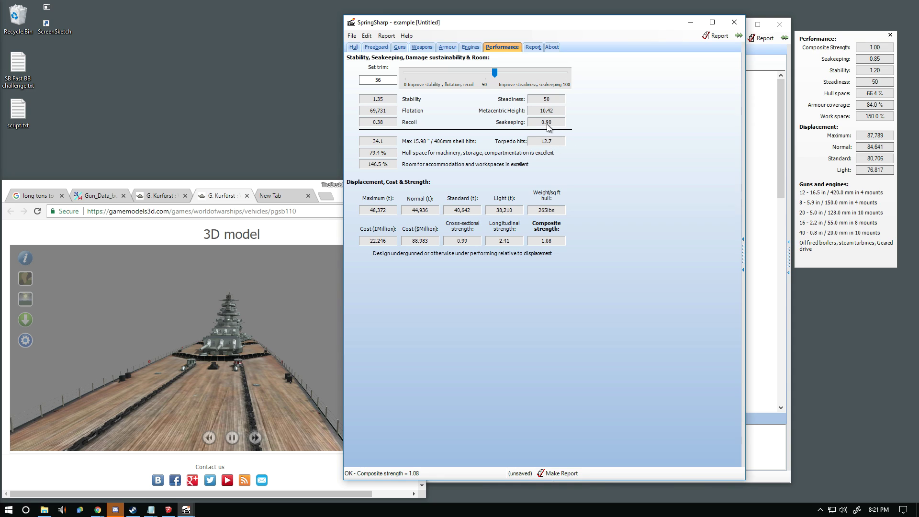
mouse_move(548, 128)
mouse_move(495, 72)
left_mouse_down()
mouse_move(570, 76)
mouse_move(495, 73)
left_mouse_up()
mouse_move(401, 157)
Step: Compare the main belt length in the armour settings with the deck lengths in the freeboard settings
left_click(442, 47)
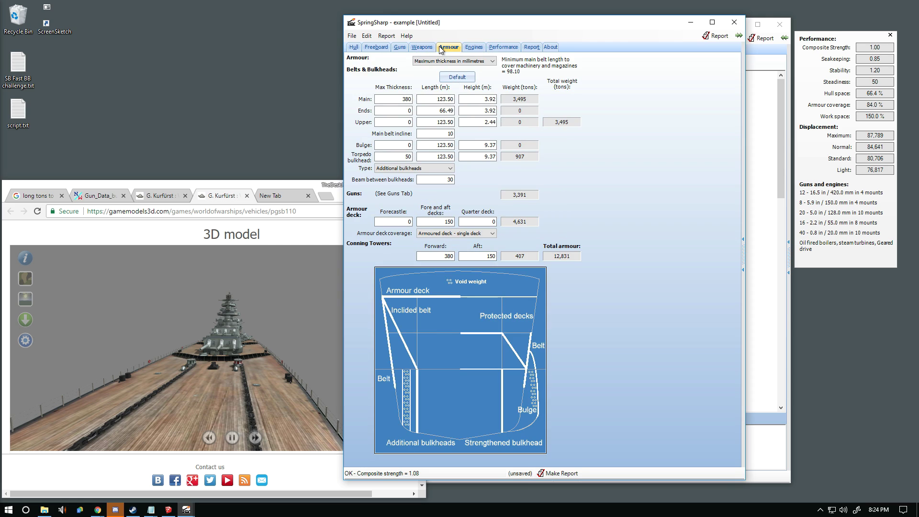
left_click(452, 98)
double_click(452, 98)
type("123.5")
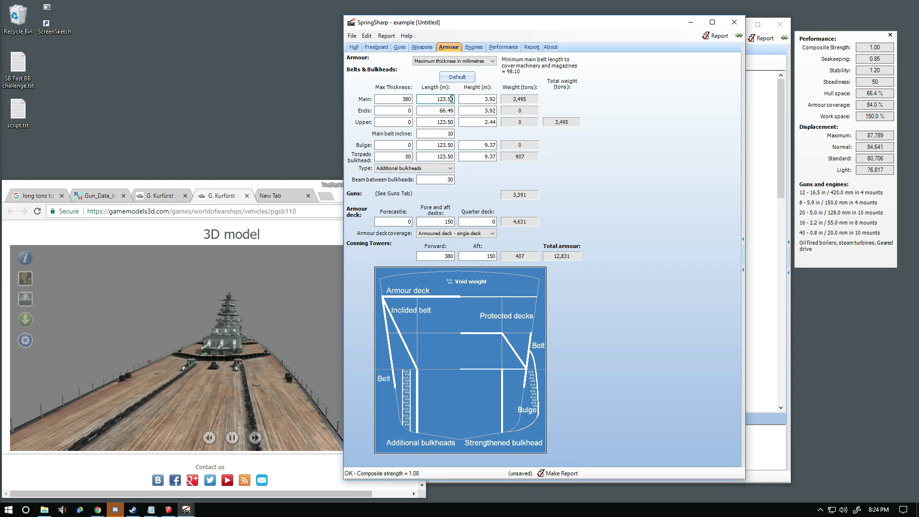
type("0")
left_click(443, 99)
left_click(381, 49)
left_click(445, 48)
double_click(456, 100)
left_click_drag(436, 99, 461, 100)
left_click(383, 50)
Step: Set the forward deck length to 25% and the quarter deck length to 20%, and reset the belts and bulkheads to their default dimensions
double_click(422, 168)
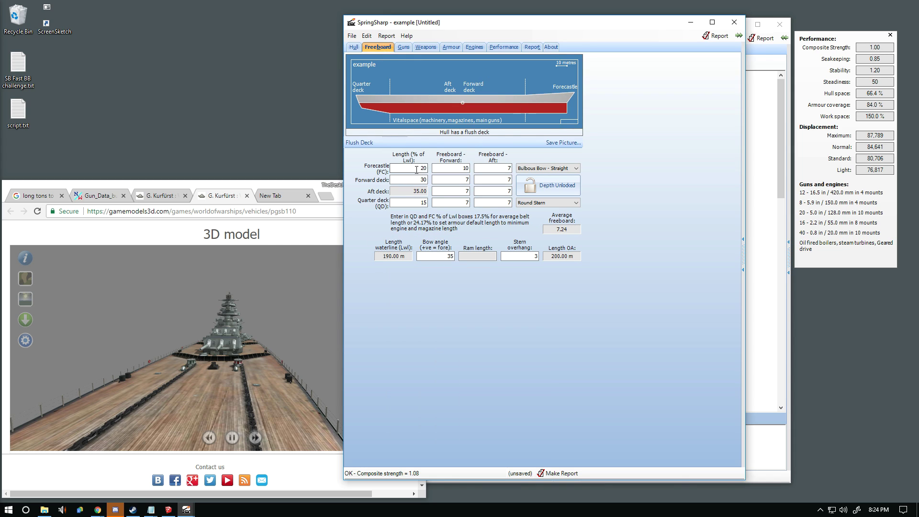
key("Tab")
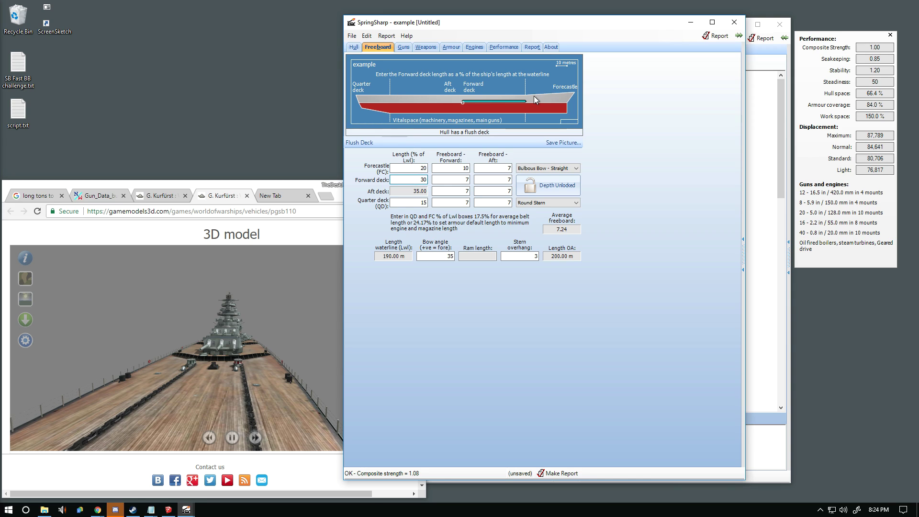
double_click(423, 179)
type("25")
key("Tab")
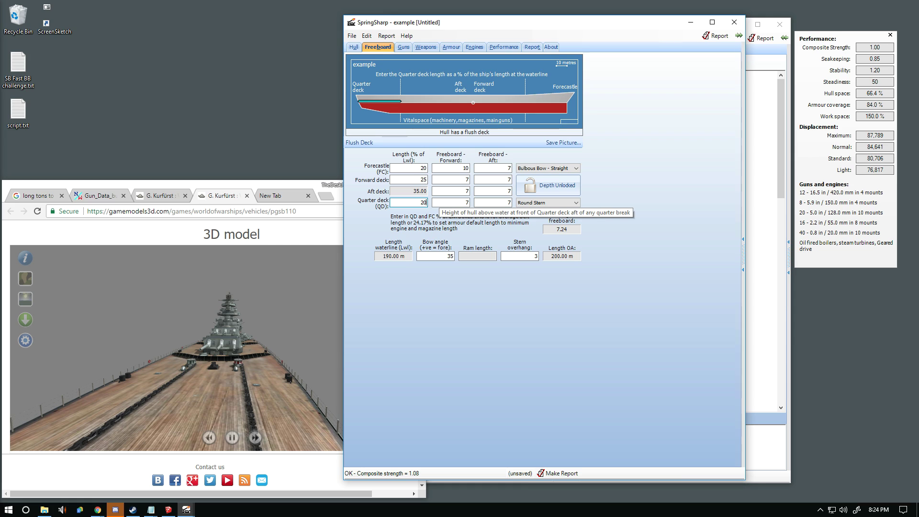
left_click(450, 47)
left_click(456, 77)
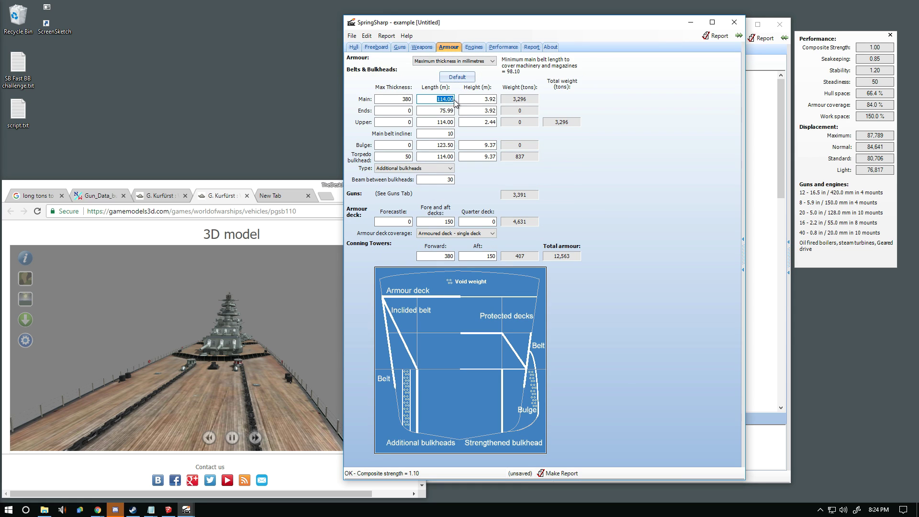
Step: Set the forecastle and quarter deck lengths to 25% each and recalculate the default belt dimensions
left_click(380, 49)
left_click(425, 168)
key("BackSpace")
type("5")
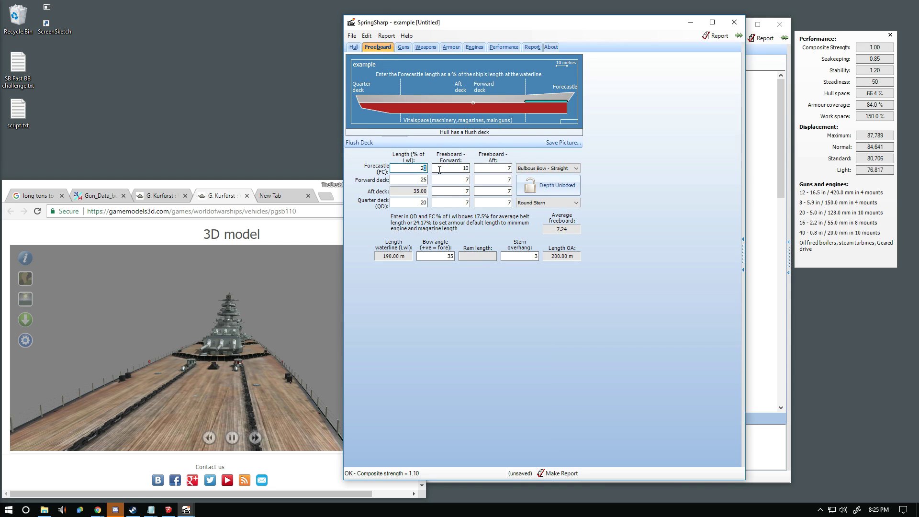
left_click(424, 204)
key("BackSpace")
type("5")
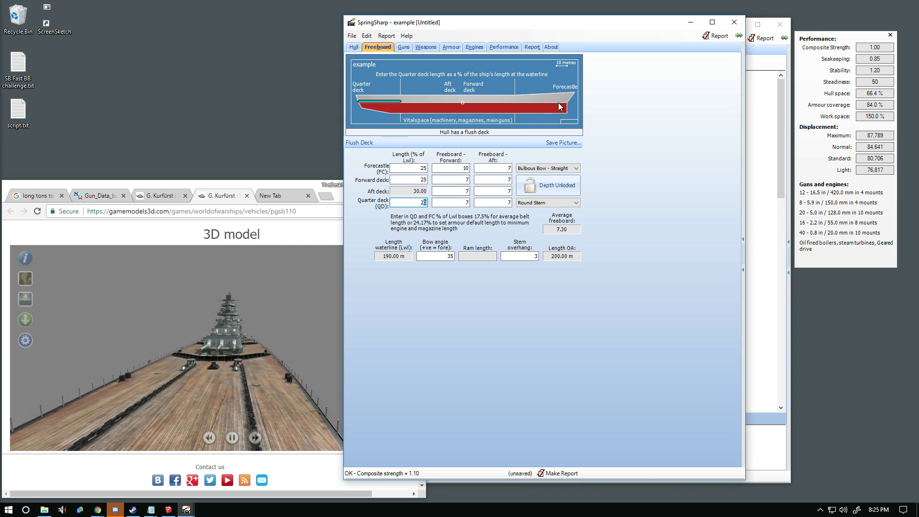
left_click(451, 47)
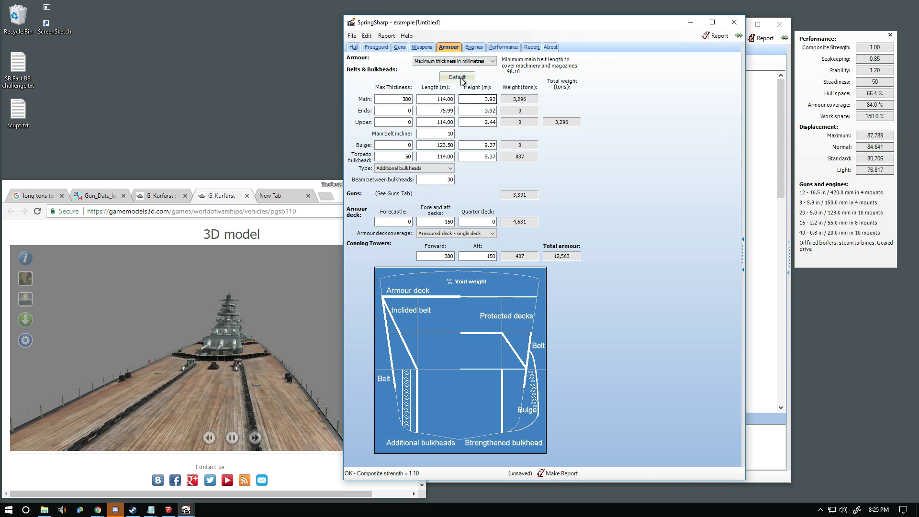
Step: Set the quarter deck length to 22% and recalculate the default main belt length
left_click(376, 47)
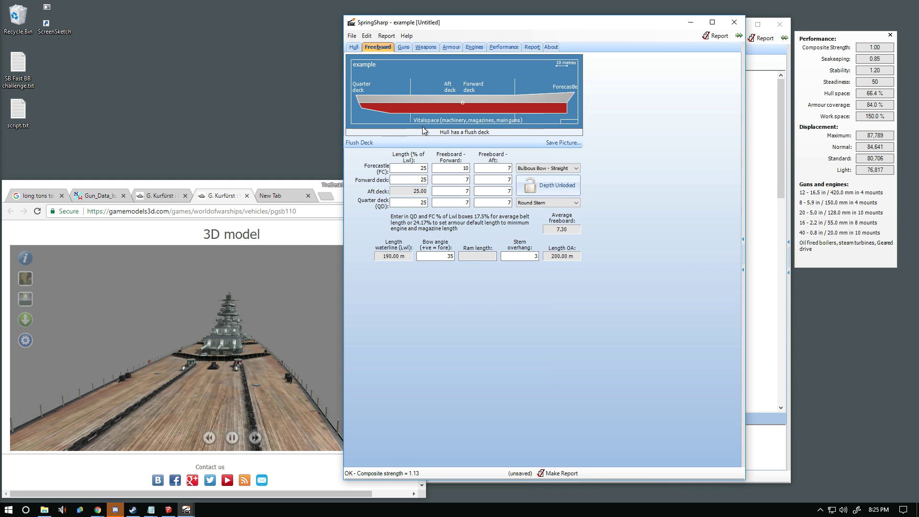
left_click(423, 203)
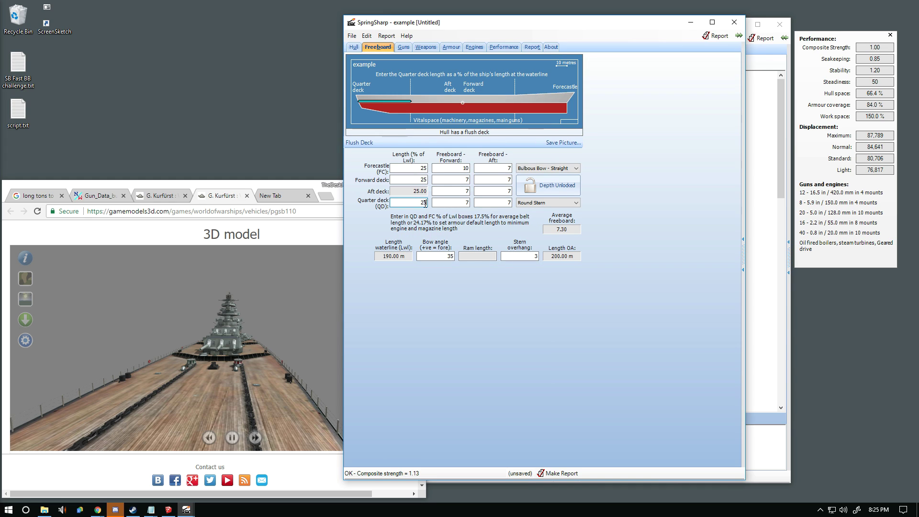
type("2")
left_click(451, 47)
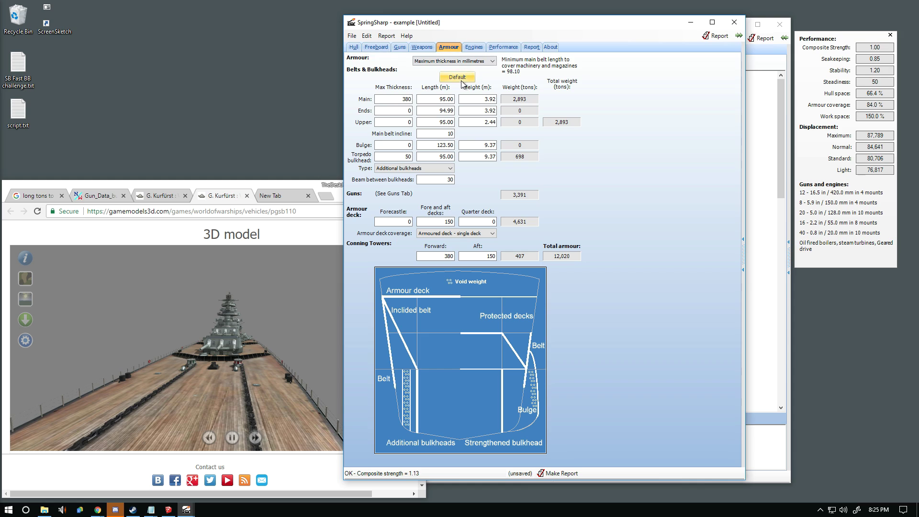
left_click(441, 100)
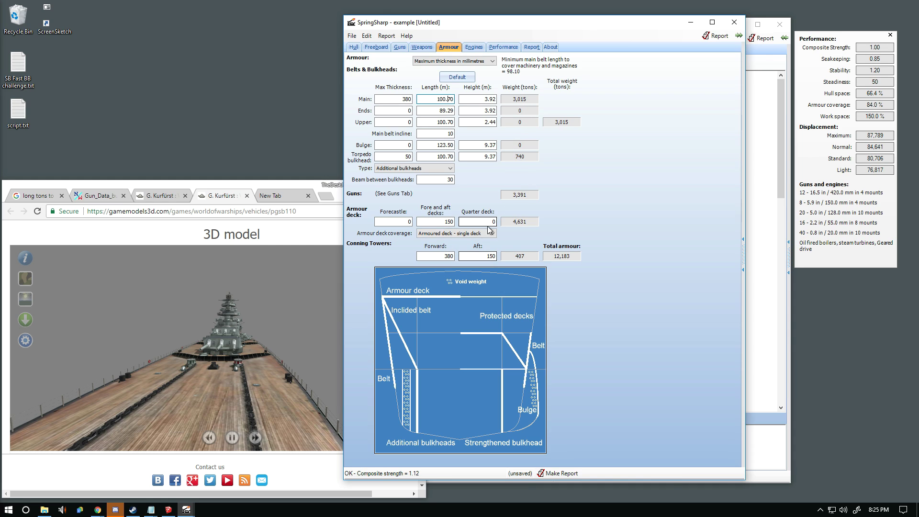
Step: Reapply the Armoured deck - single deck coverage to update the armour deck weight for the new deck lengths
left_click(463, 233)
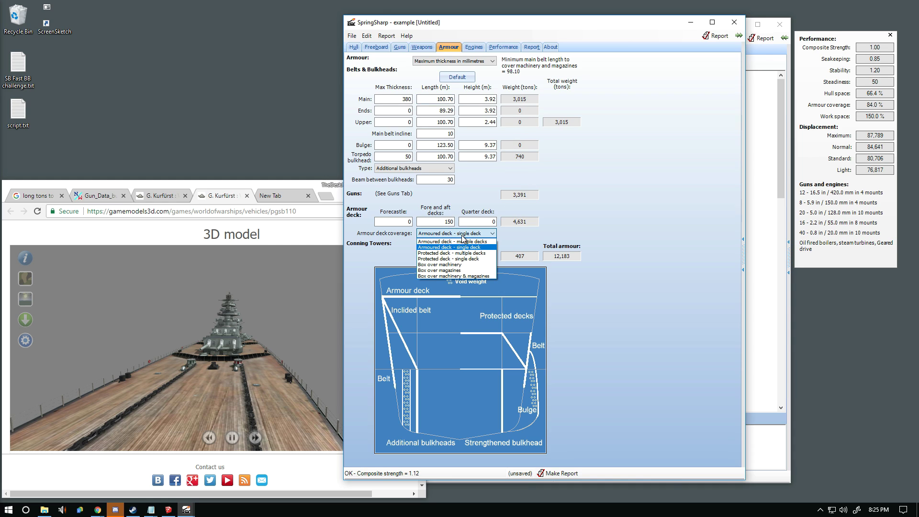
left_click(462, 235)
left_click(462, 235)
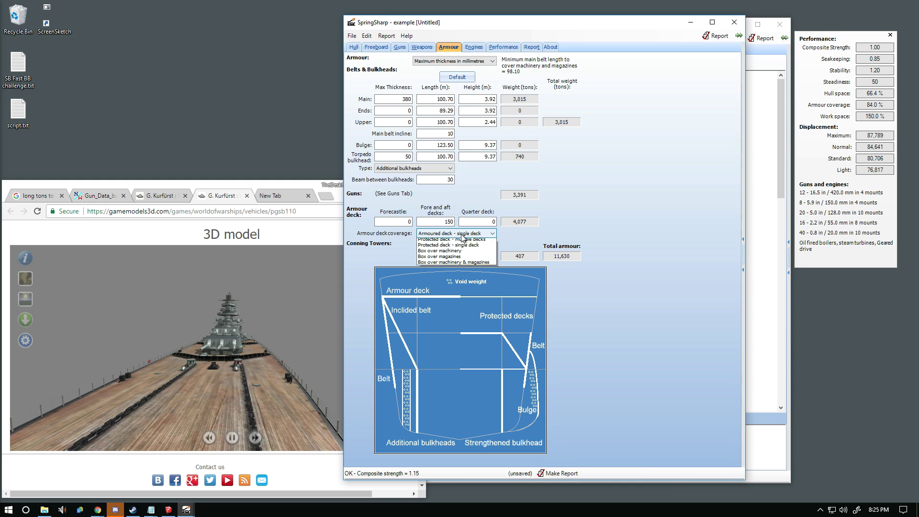
left_click(514, 222)
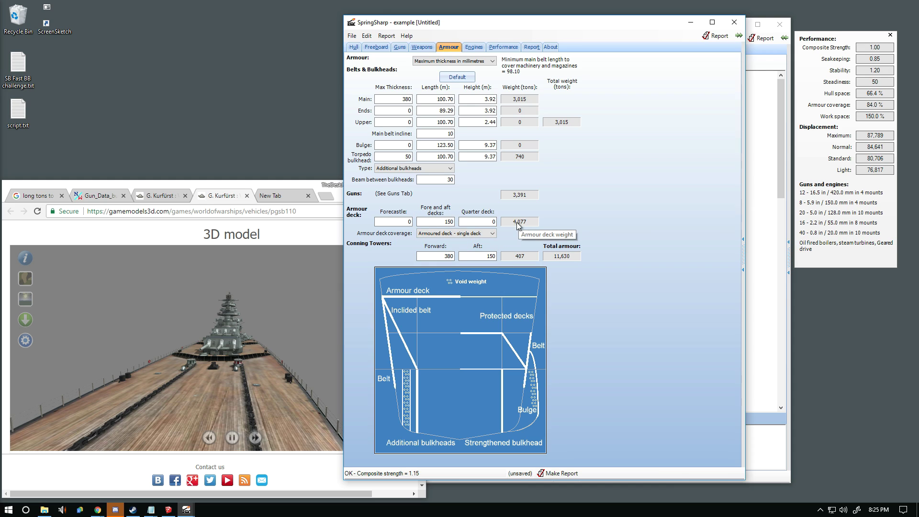
left_click(462, 233)
left_click(463, 233)
double_click(443, 221)
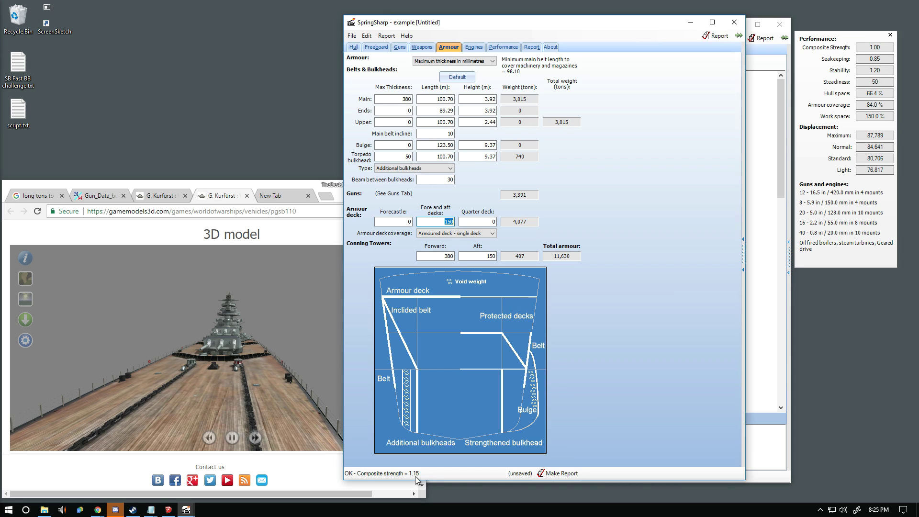
Step: Lower the hull's normal block coefficient to 0.539
left_click(472, 46)
left_click(453, 48)
left_click(353, 47)
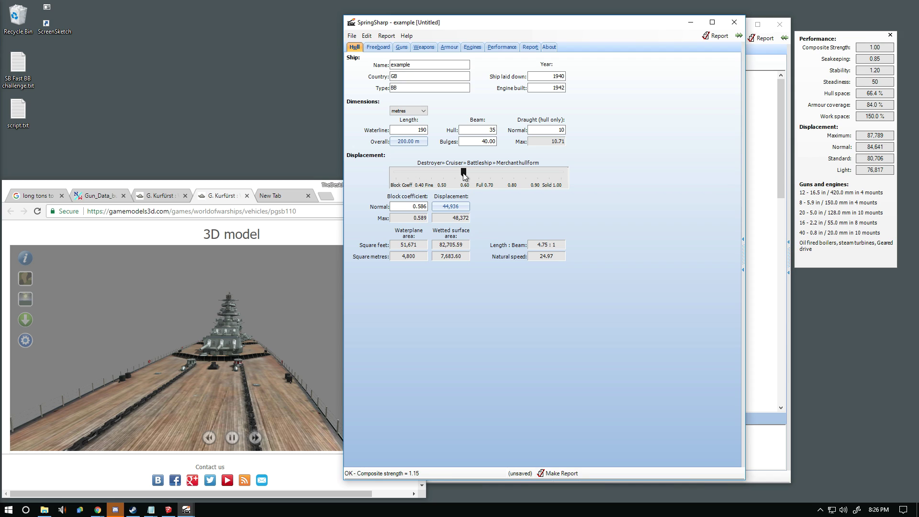
double_click(419, 206)
left_click_drag(463, 171, 452, 171)
Step: Check the minimum main belt length, set the quarter deck length to 20% and reset the belts to their default dimensions
left_click(446, 48)
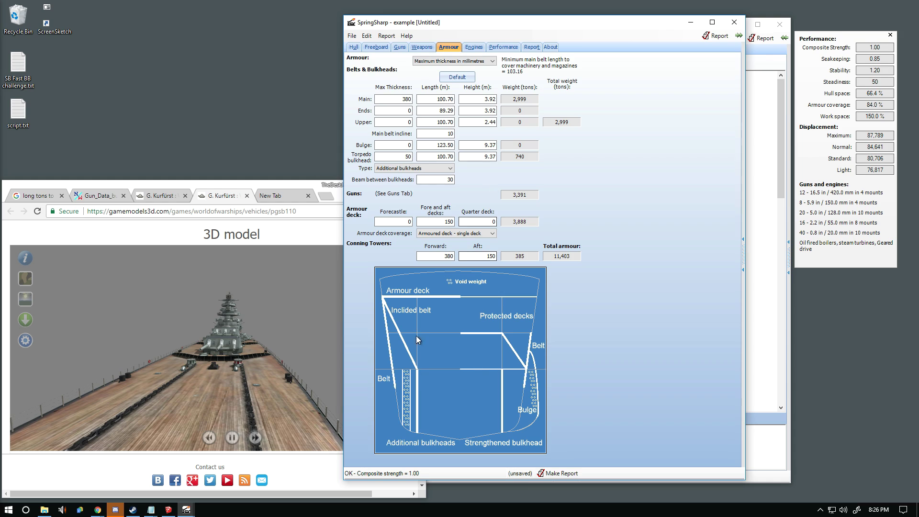
left_click(444, 100)
left_click(376, 47)
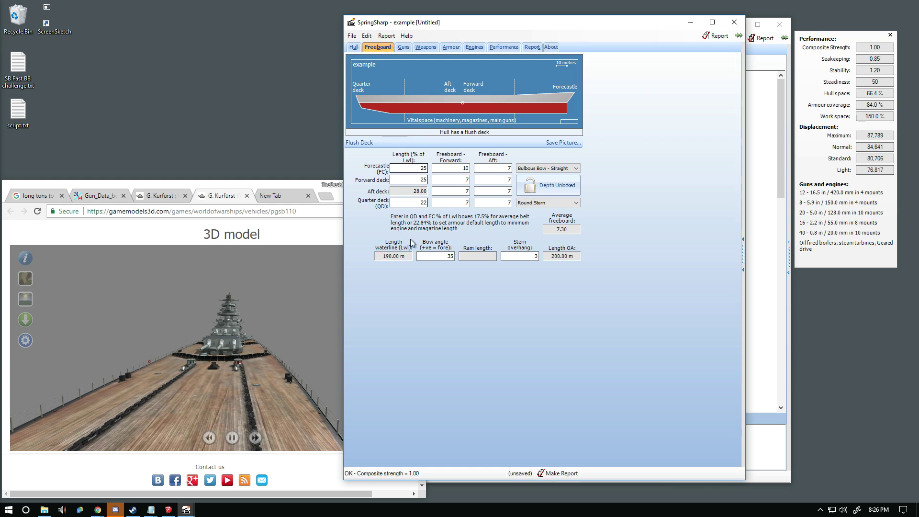
double_click(425, 205)
type("20")
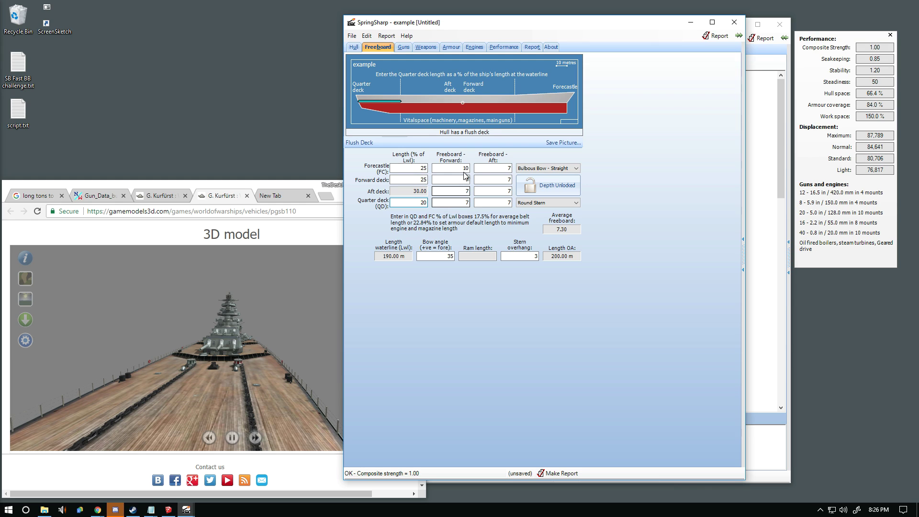
left_click(452, 47)
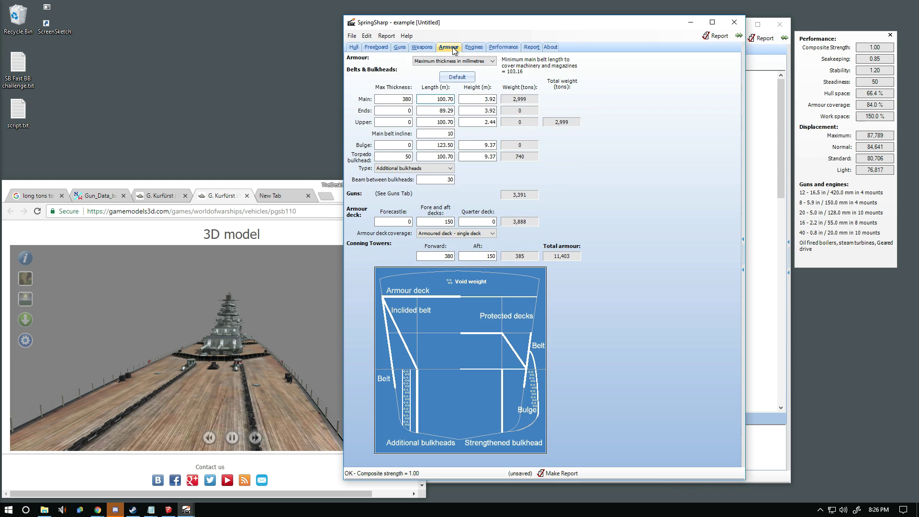
left_click(457, 77)
Step: Reselect the single armoured deck coverage and return to the hull dimensions and displacement settings
left_click(456, 233)
left_click(440, 239)
key("ctrl+shift+Tab")
key("ctrl+shift+Tab")
key("ctrl+shift+Tab")
key("ctrl+shift+Tab")
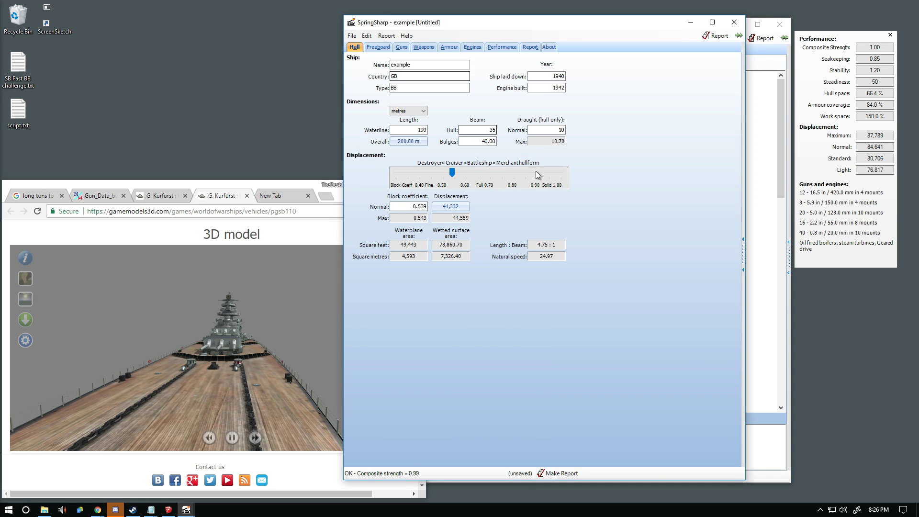
Step: Raise the hull's normal block coefficient to 0.543 and reselect the Armoured deck - single deck coverage
left_click_drag(452, 171, 453, 170)
left_click(449, 47)
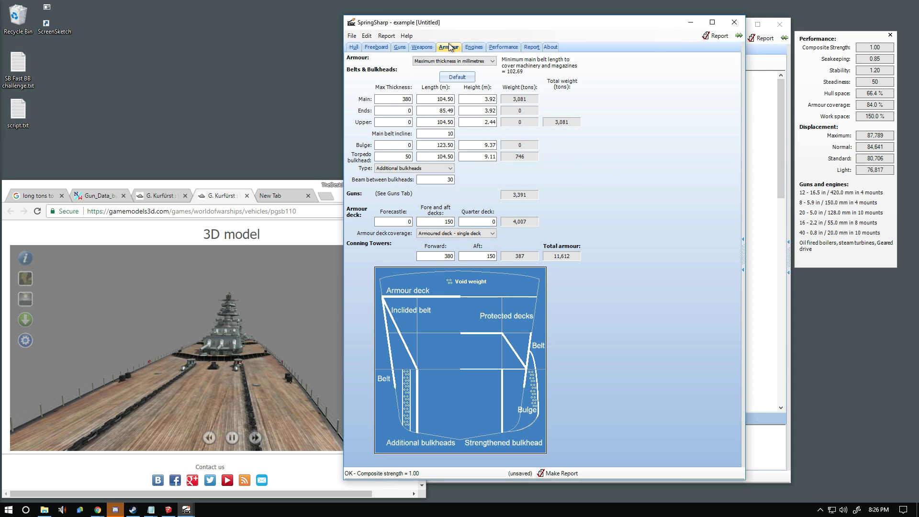
left_click(474, 235)
left_click(480, 248)
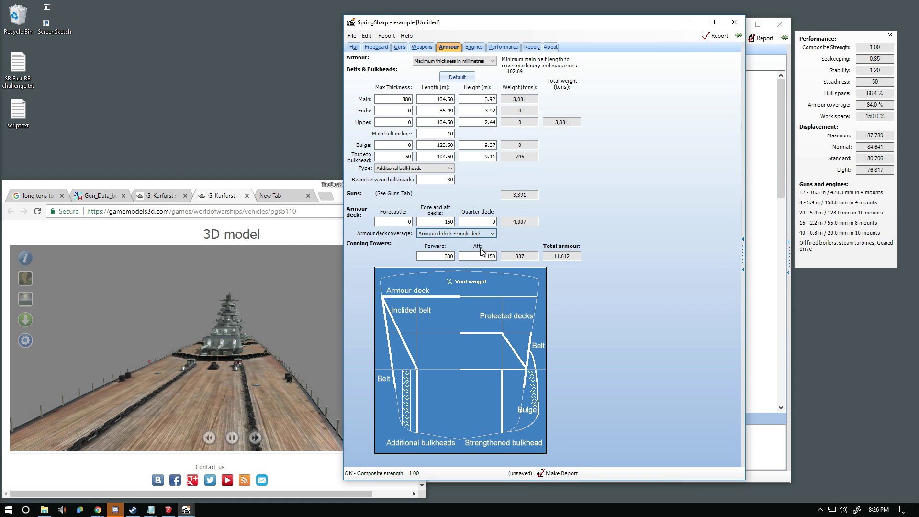
Step: Set the trim to 53, generate the ship report and return to the performance figures
left_click(509, 48)
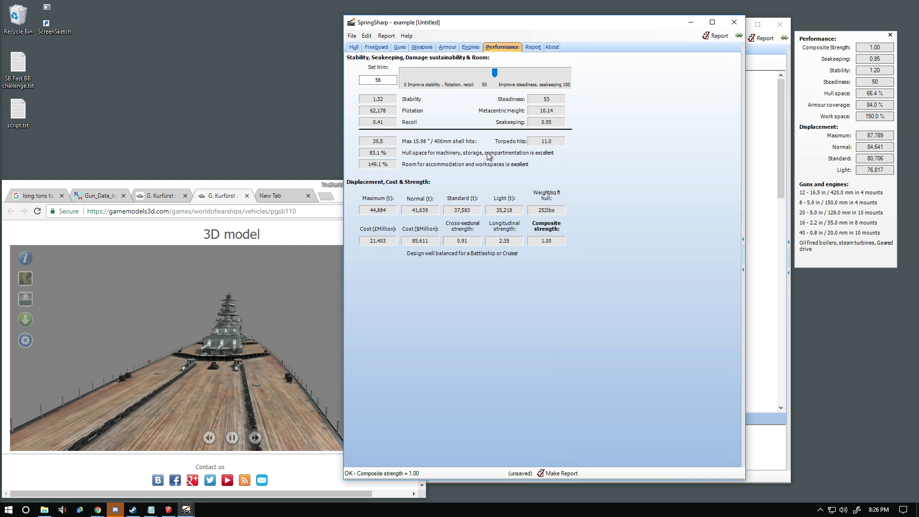
left_click_drag(495, 72, 489, 72)
left_click(562, 472)
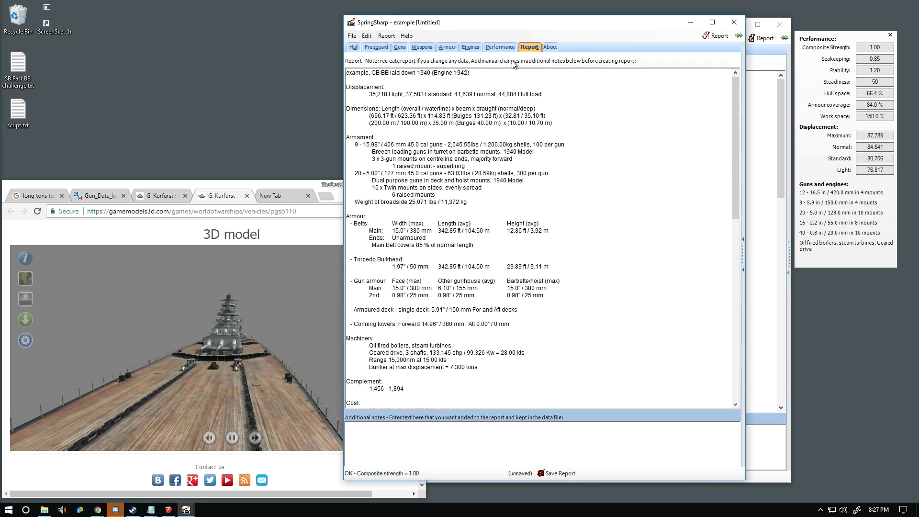
left_click(501, 47)
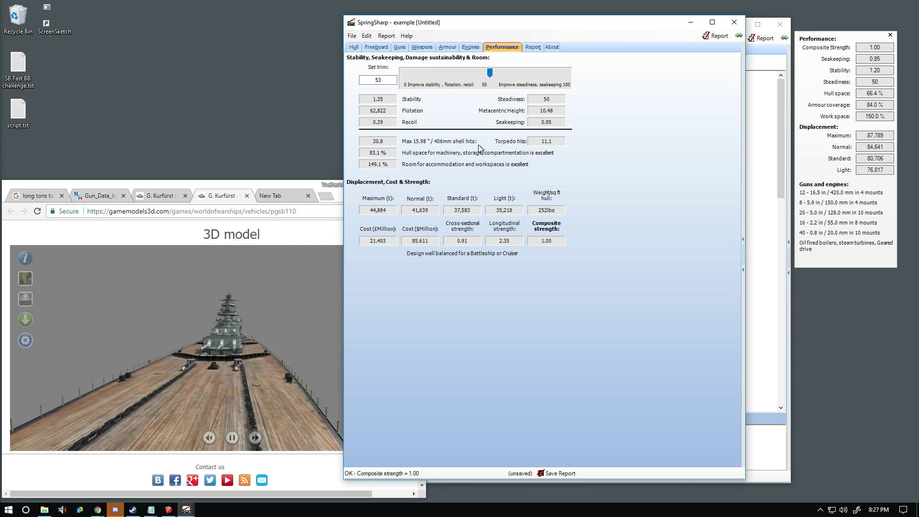
Step: Save the ship design as a data file named example
left_click_drag(463, 30, 459, 33)
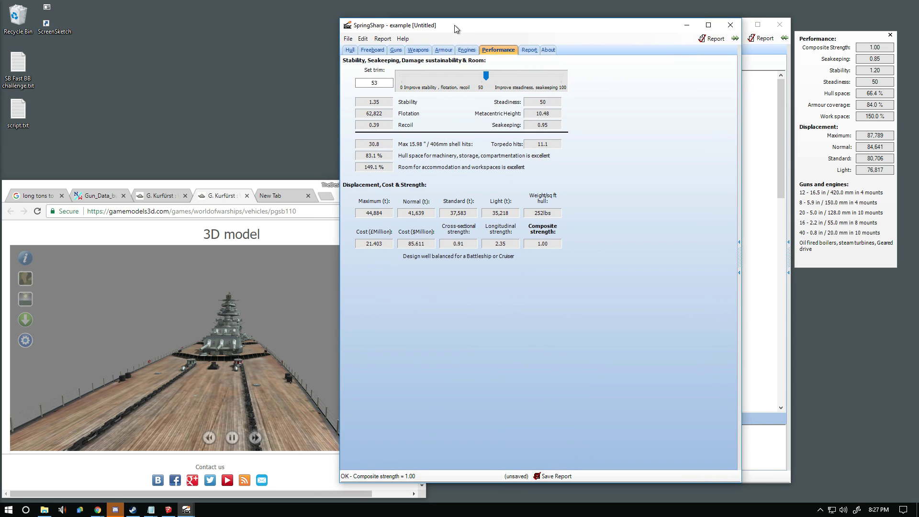
left_click(346, 39)
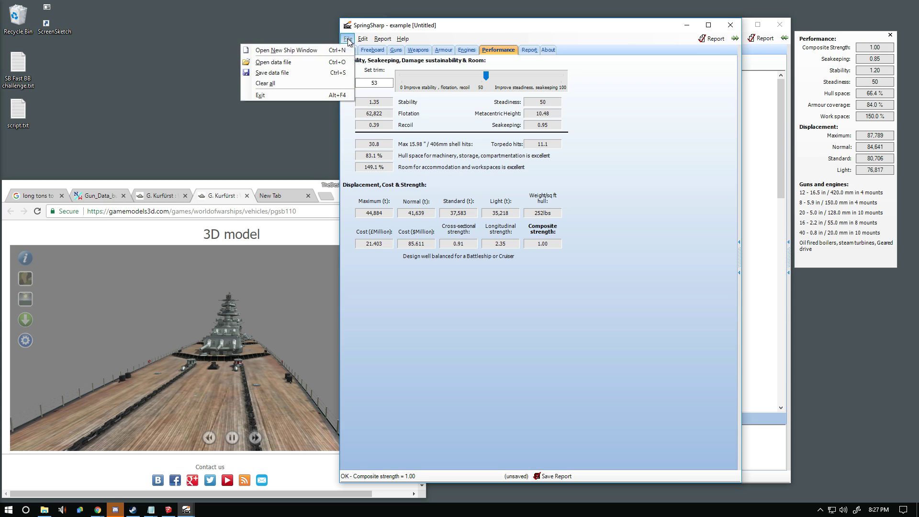
left_click(318, 73)
left_click(427, 241)
left_click_drag(427, 241, 294, 240)
type("example")
key("Return")
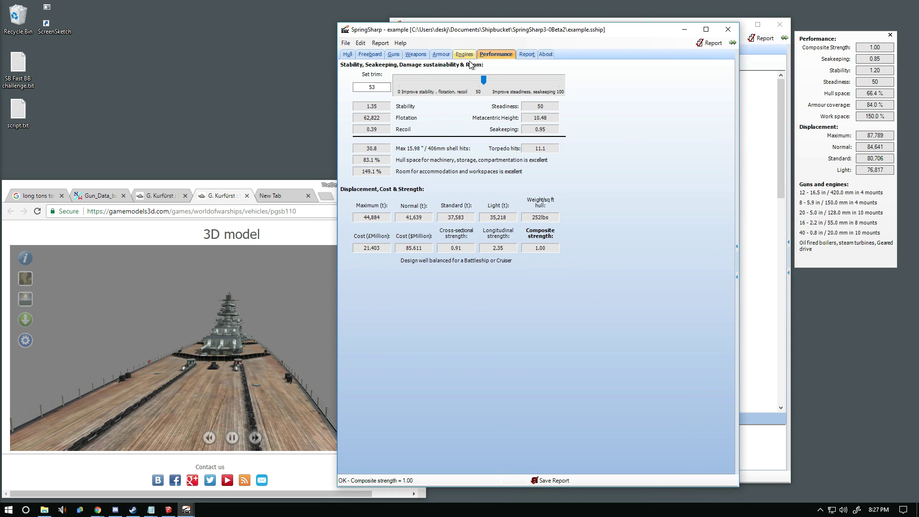
Step: Review the design report from its beginning, and check the performance figures and the engine settings
left_click(526, 55)
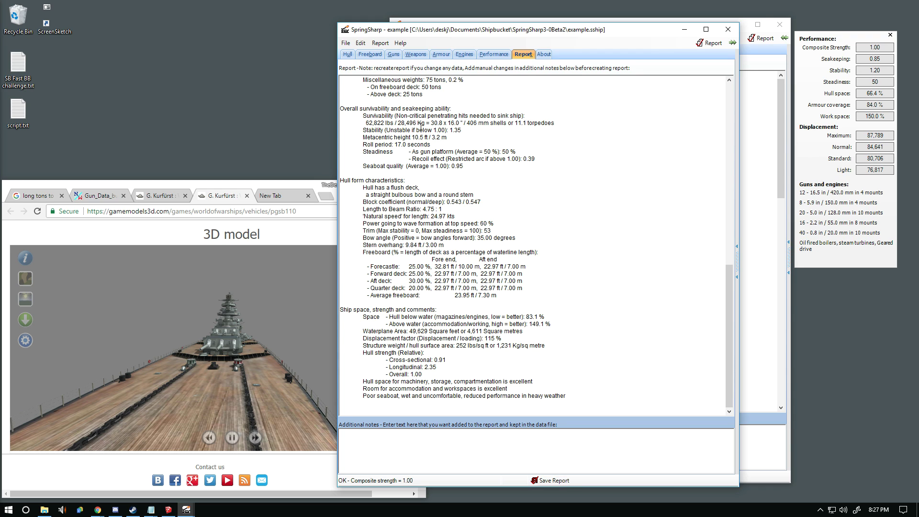
scroll(419, 126, "up", 10)
left_click_drag(340, 94, 490, 107)
left_click(490, 108)
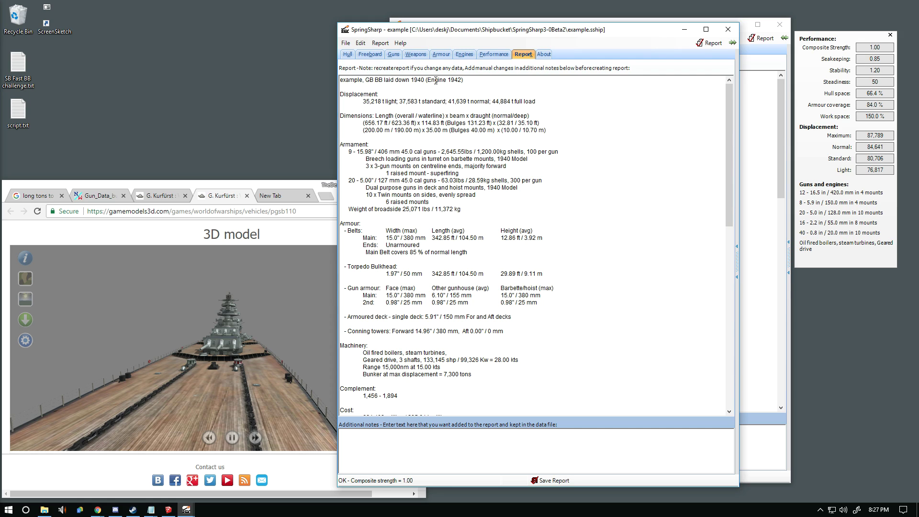
left_click(493, 54)
left_click(465, 54)
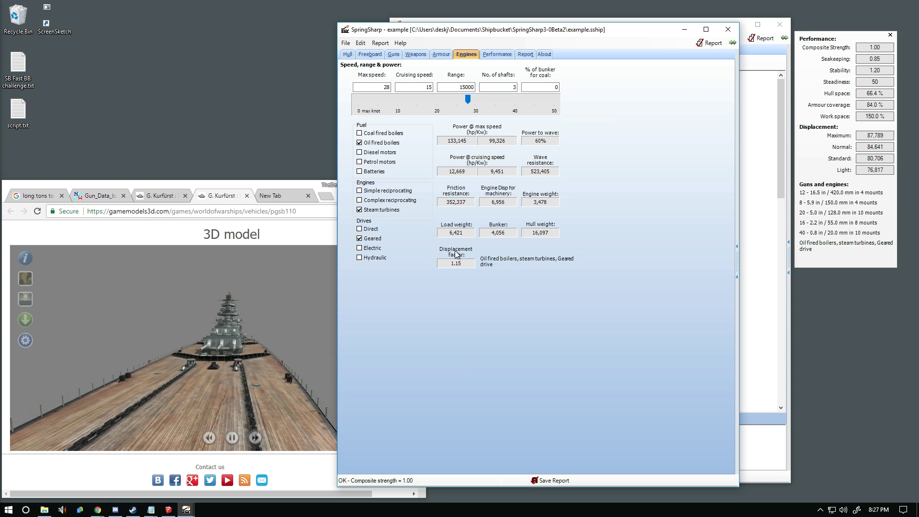
left_click_drag(483, 34, 481, 30)
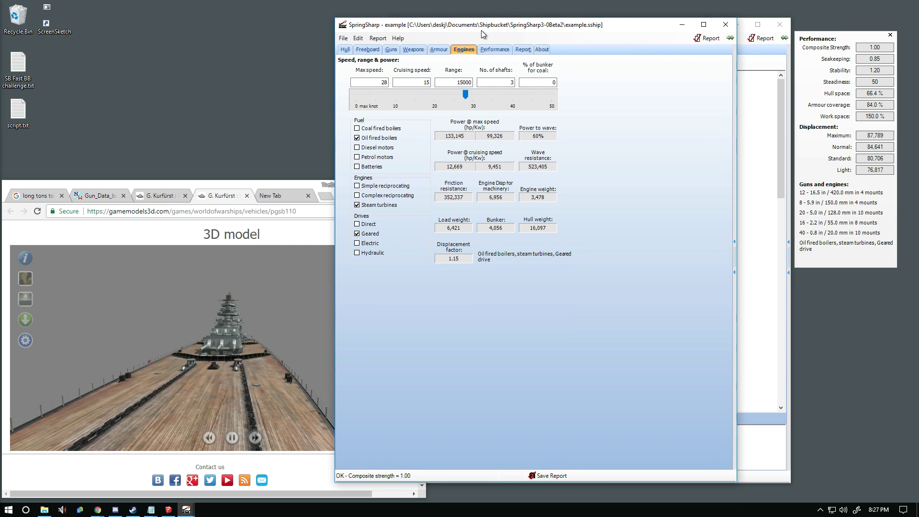